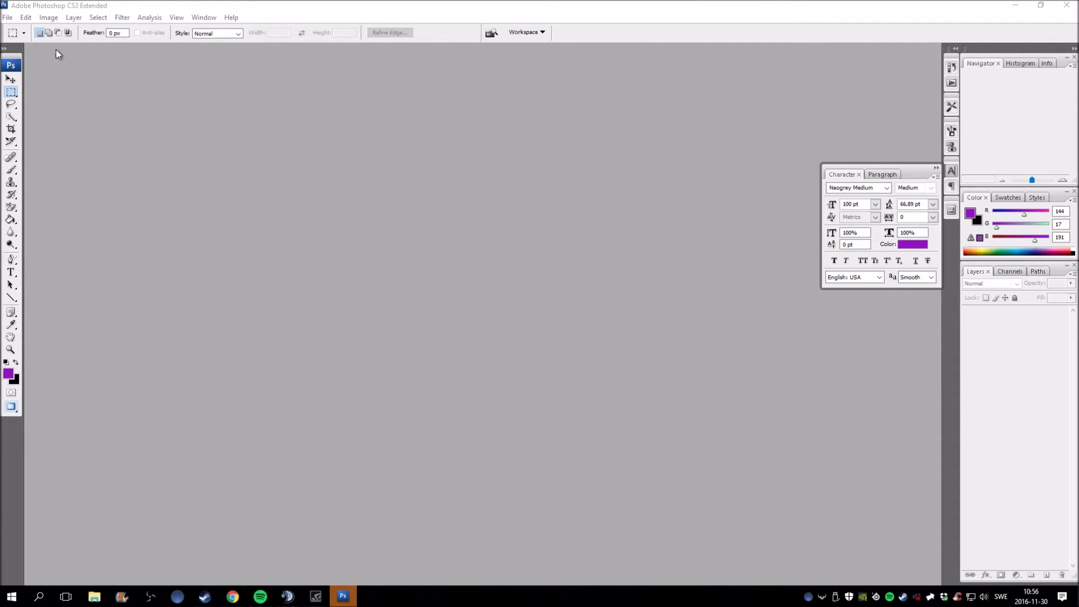
Step: Create a new document named customxcrosshair, 100 × 100 px, with a transparent background
{"action": "left_click", "coordinate": [8, 18]}
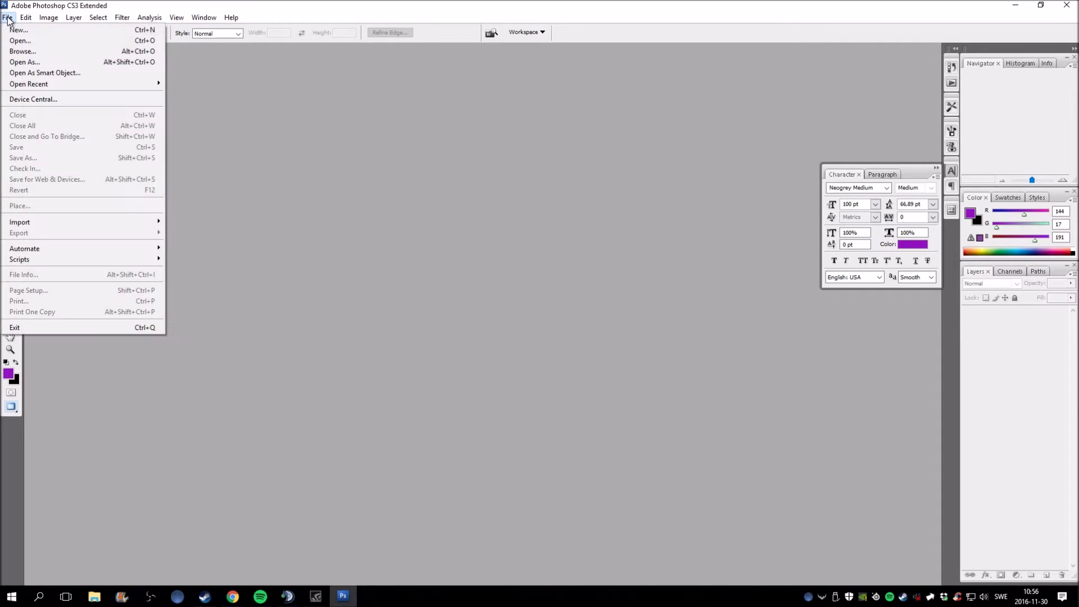
{"action": "left_click", "coordinate": [29, 36]}
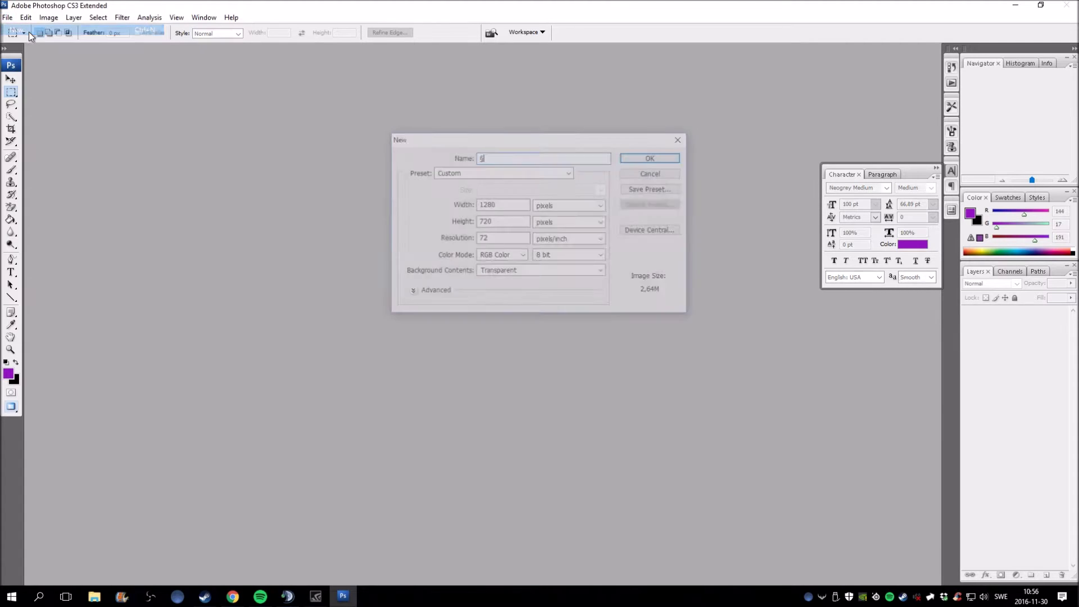
{"action": "type", "text": "§§§§§§§§§§§§§§§§§"}
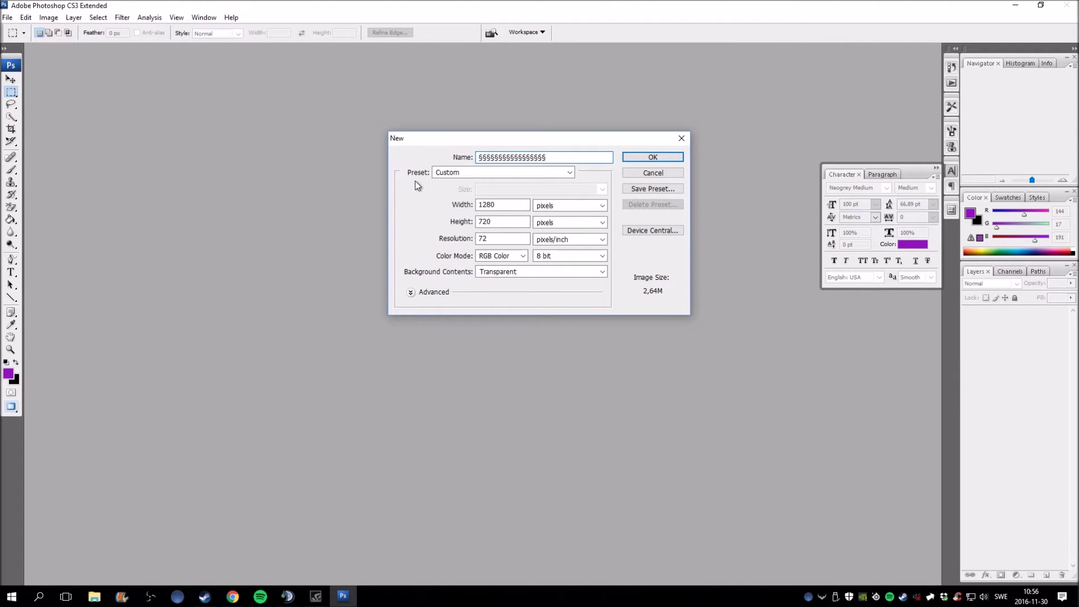
{"action": "left_click_drag", "start_coordinate": [546, 158], "coordinate": [477, 158]}
{"action": "key", "text": "BackSpace"}
{"action": "type", "text": "Cro"}
{"action": "left_click_drag", "start_coordinate": [503, 200], "coordinate": [468, 205]}
{"action": "type", "text": "100"}
{"action": "key", "text": "Tab"}
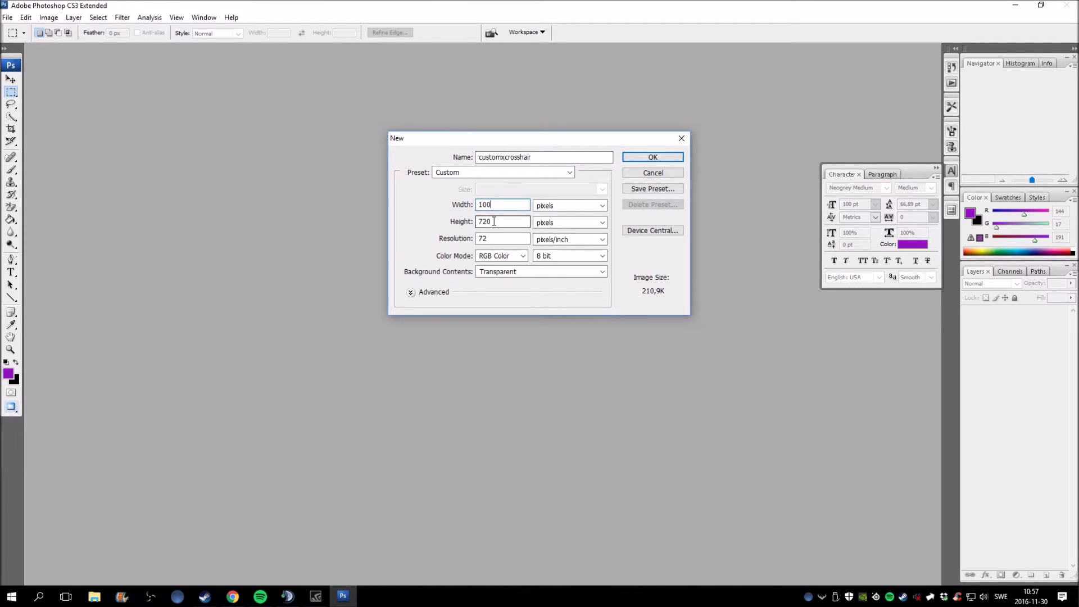
{"action": "type", "text": "100"}
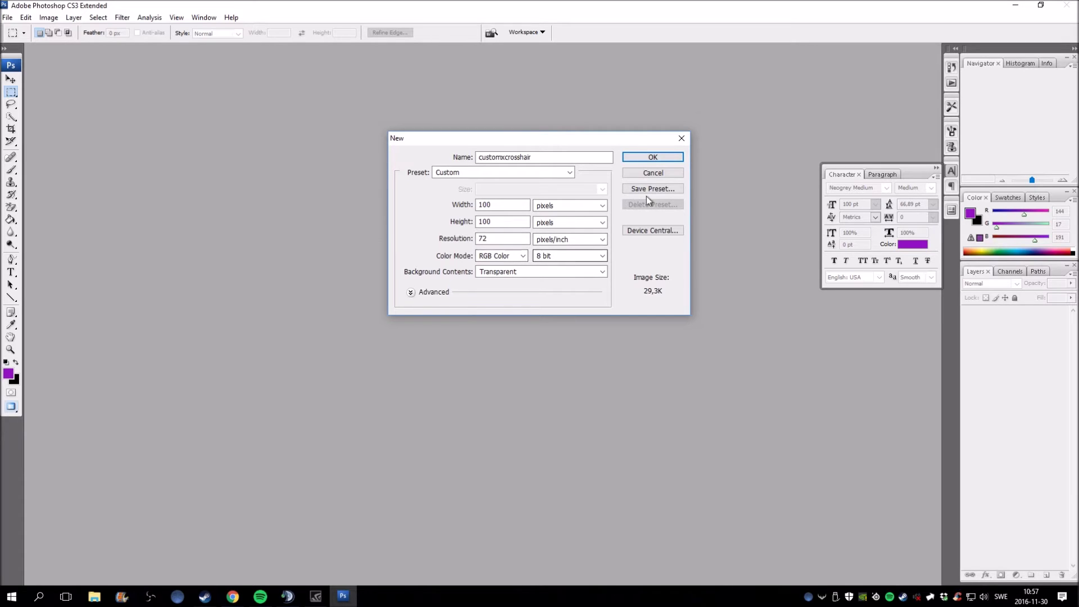
{"action": "left_click", "coordinate": [652, 158]}
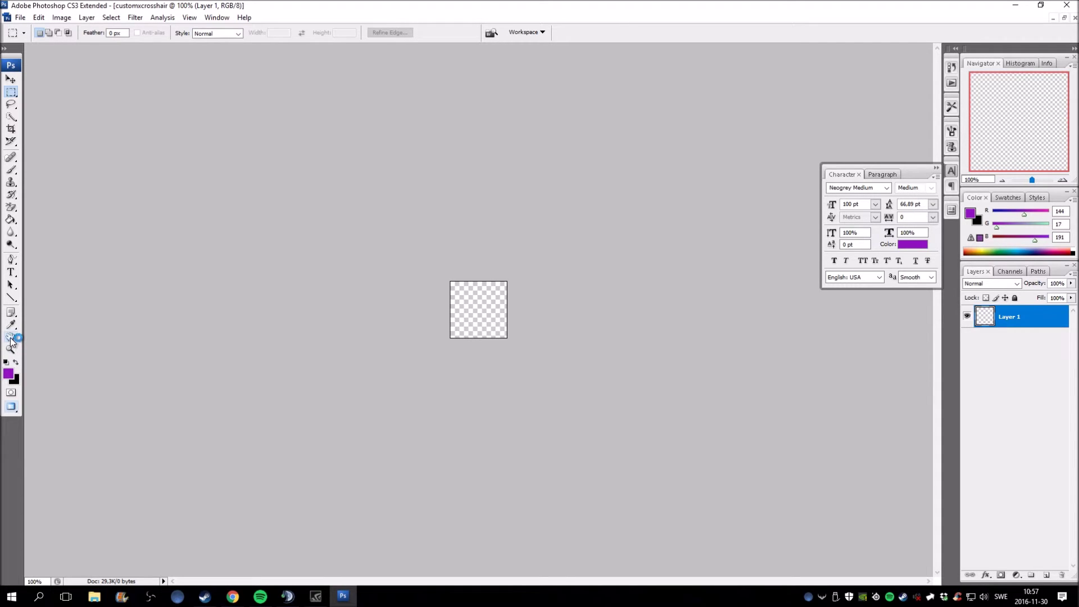
Step: Fit the blank canvas to the window and select the Ellipse Tool from the shape tools
{"action": "double_click", "coordinate": [11, 338]}
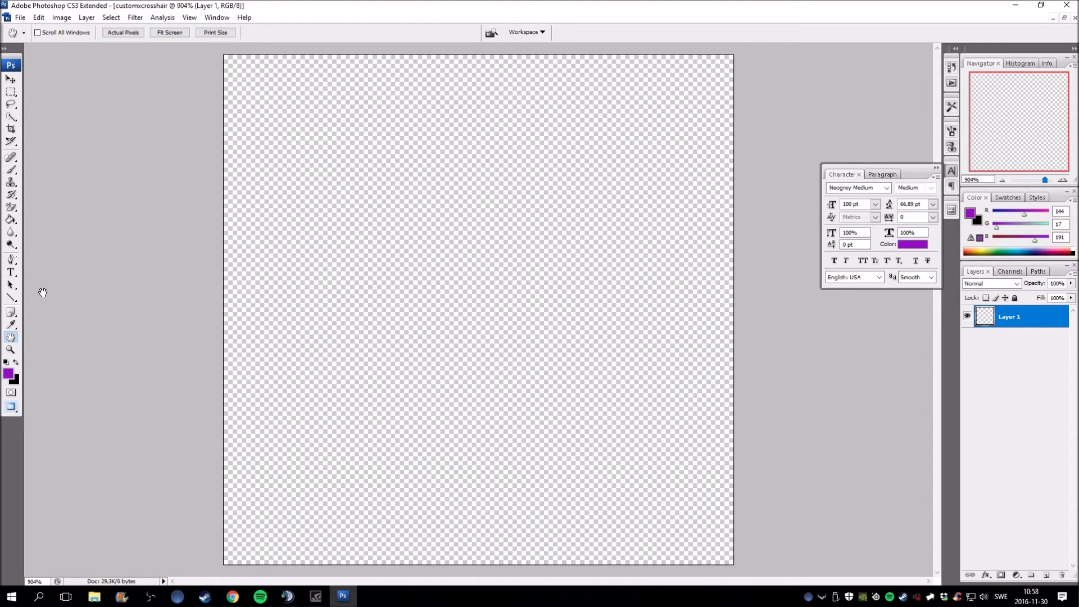
{"action": "left_click", "coordinate": [12, 301]}
{"action": "right_click", "coordinate": [13, 303]}
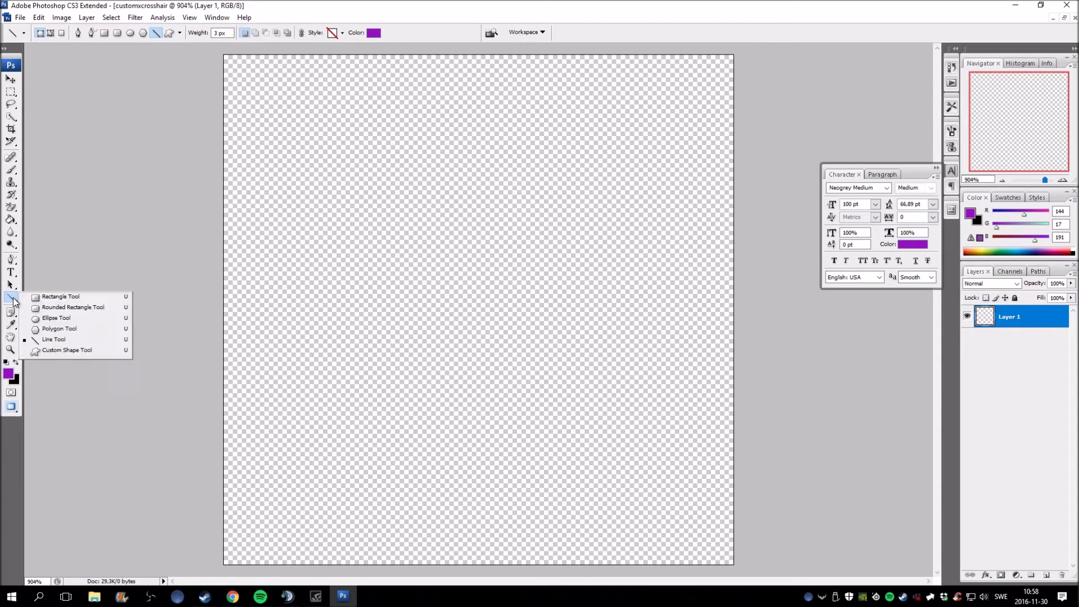
{"action": "left_click", "coordinate": [55, 319]}
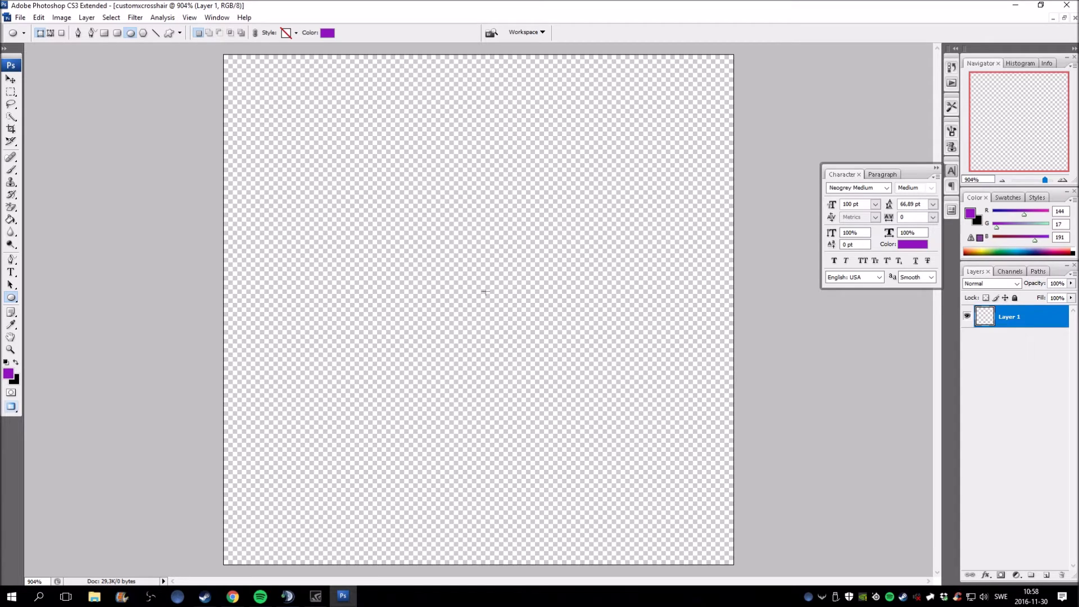
{"action": "left_click", "coordinate": [190, 18]}
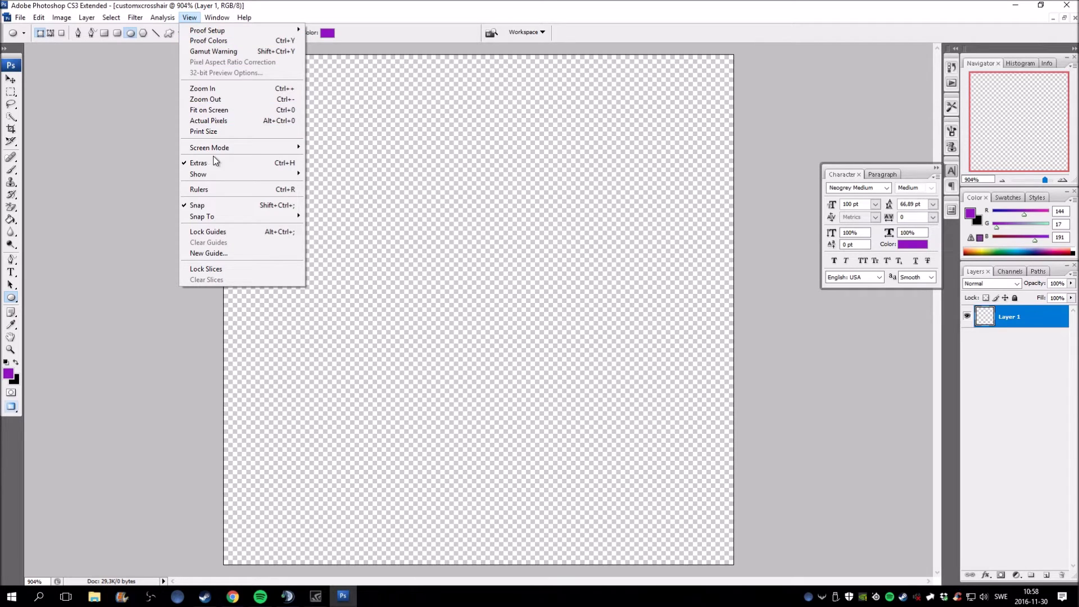
Step: Add a vertical guide at 50% through View > New Guide
{"action": "left_click", "coordinate": [214, 255]}
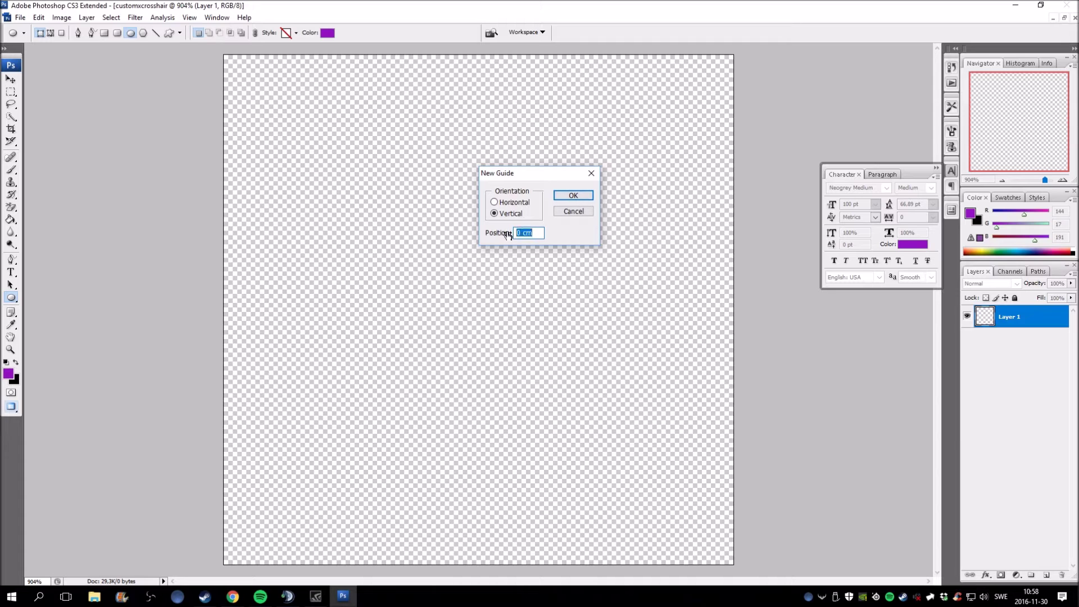
{"action": "type", "text": "50%"}
{"action": "double_click", "coordinate": [528, 233]}
{"action": "type", "text": "§§§§§§"}
{"action": "key", "text": "BackSpace"}
{"action": "key", "text": "BackSpace"}
{"action": "key", "text": "BackSpace"}
{"action": "left_click_drag", "start_coordinate": [543, 232], "coordinate": [531, 232]}
{"action": "left_click", "coordinate": [582, 195]}
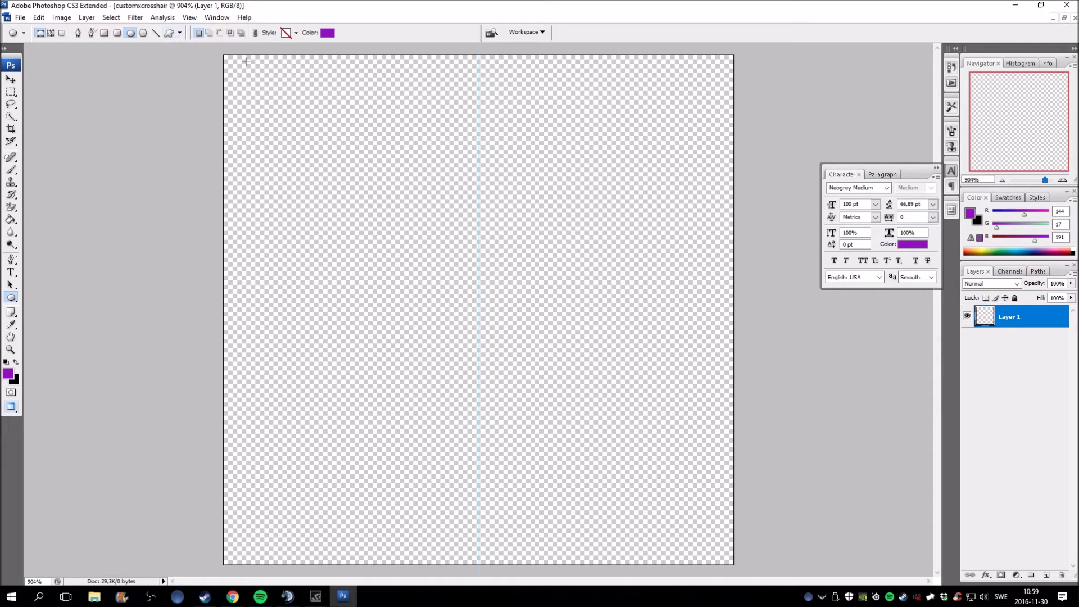
Step: Add a horizontal guide at 50% so the guides cross at the canvas centre
{"action": "left_click", "coordinate": [190, 17]}
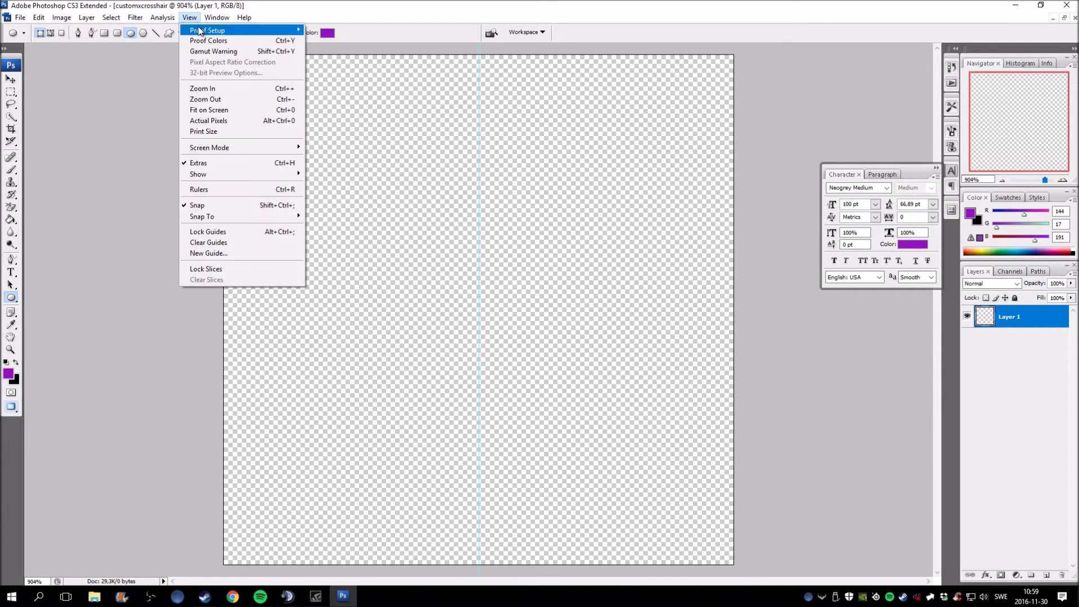
{"action": "left_click", "coordinate": [217, 254]}
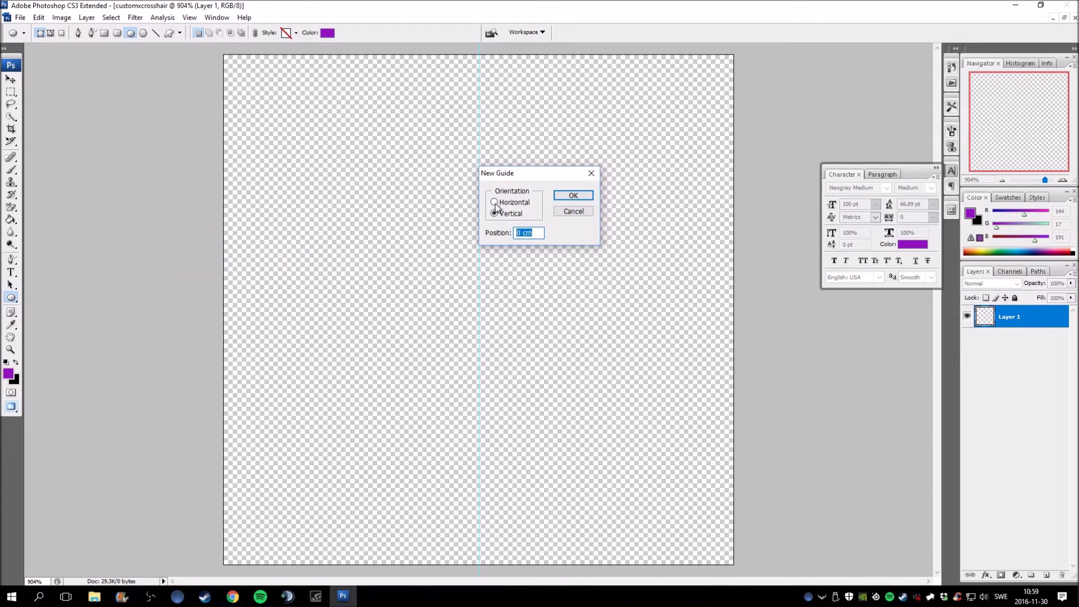
{"action": "type", "text": "§§§§§§§"}
{"action": "key", "text": "BackSpace"}
{"action": "key", "text": "BackSpace"}
{"action": "key", "text": "BackSpace"}
{"action": "key", "text": "BackSpace"}
{"action": "key", "text": "BackSpace"}
{"action": "key", "text": "BackSpace"}
{"action": "key", "text": "BackSpace"}
{"action": "left_click", "coordinate": [494, 202]}
{"action": "left_click", "coordinate": [525, 233]}
{"action": "type", "text": "50%"}
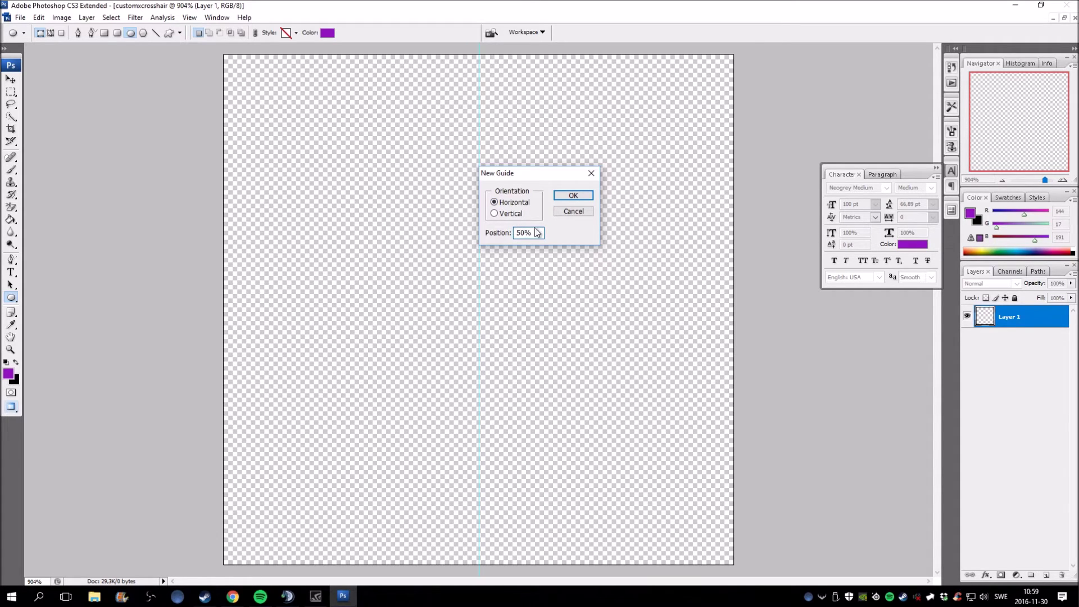
{"action": "left_click", "coordinate": [573, 197]}
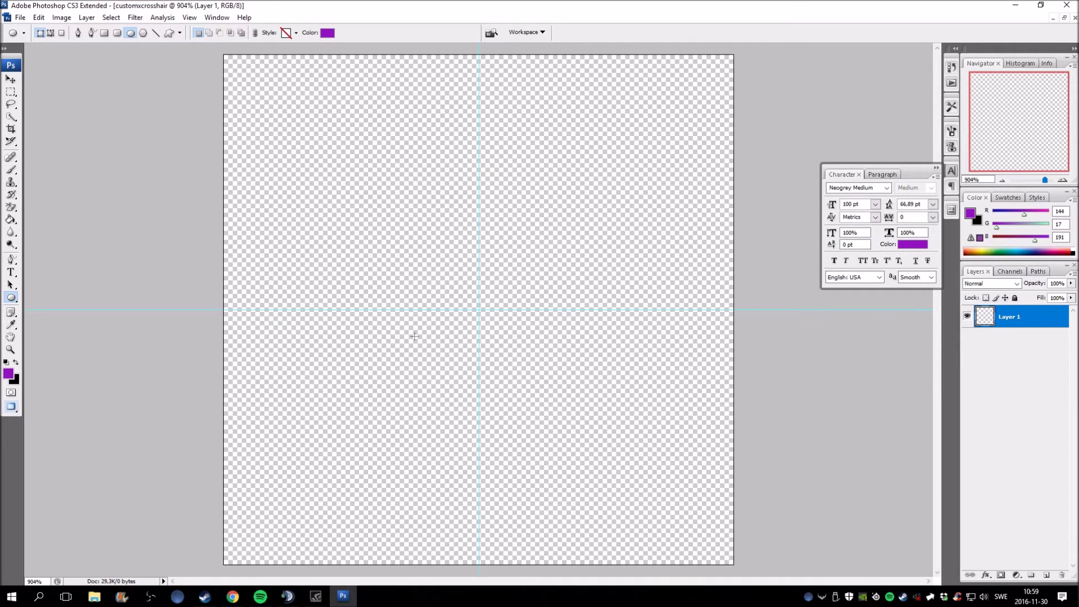
{"action": "left_click", "coordinate": [10, 79]}
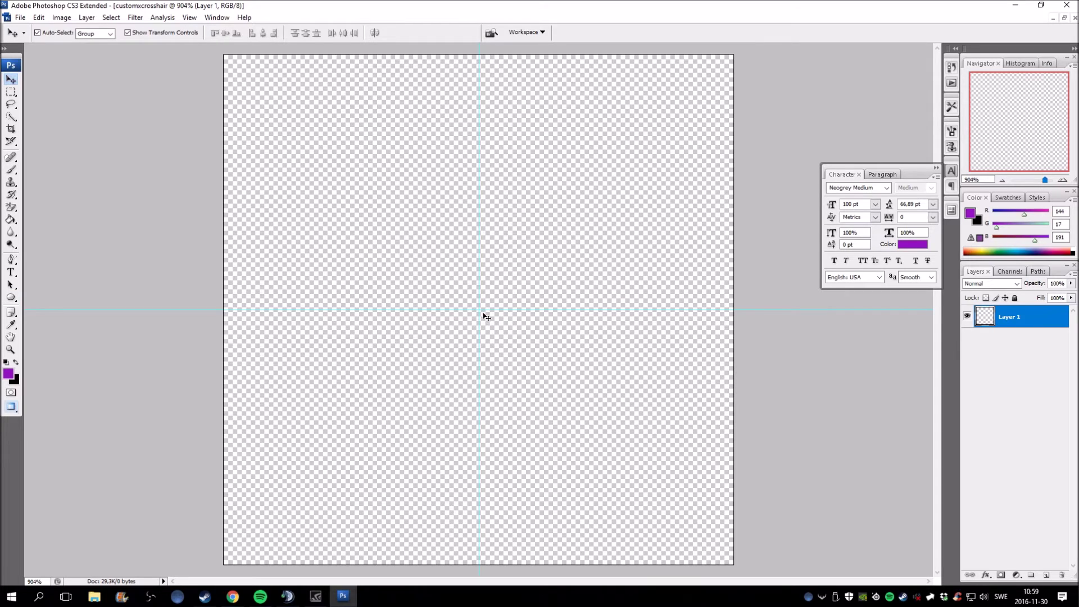
{"action": "left_click", "coordinate": [11, 297]}
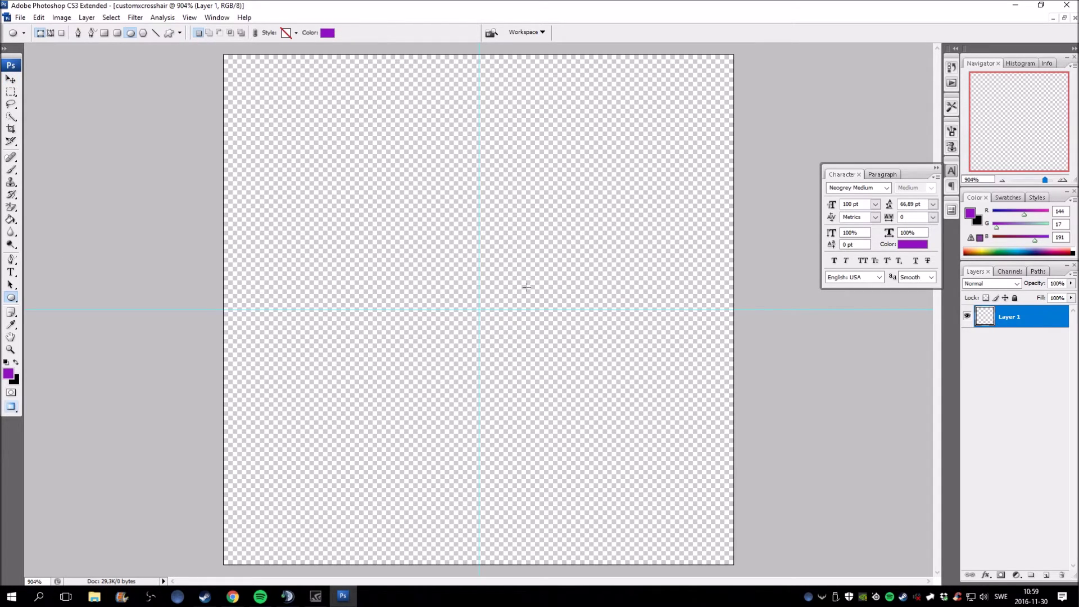
Step: Draw a purple circle at the guide crossing and nudge it until it is centred
{"action": "left_click_drag", "start_coordinate": [527, 285], "coordinate": [434, 368]}
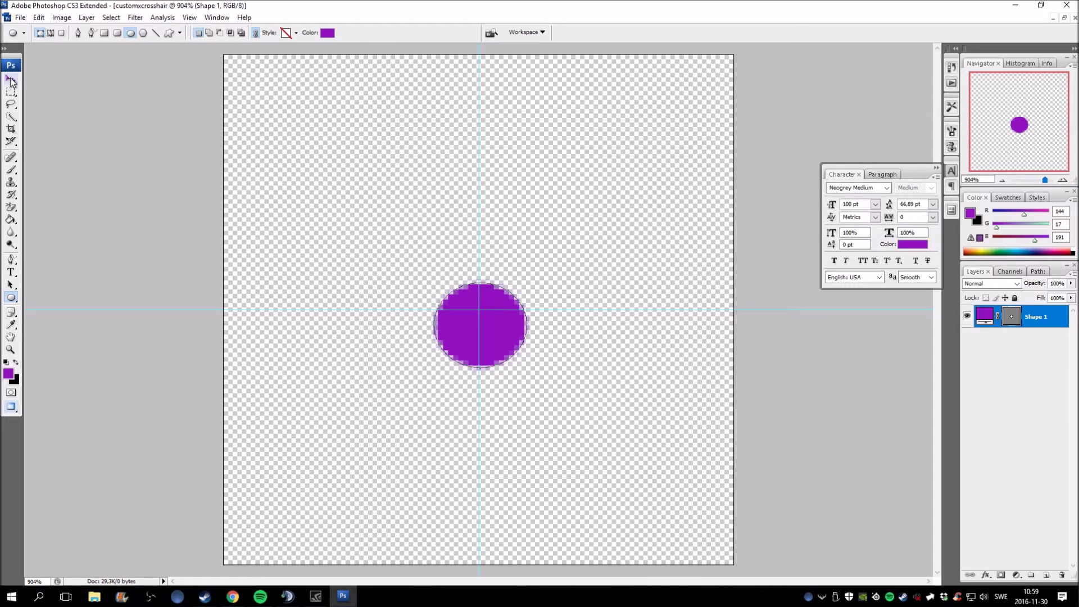
{"action": "left_click", "coordinate": [10, 81]}
{"action": "left_click_drag", "start_coordinate": [494, 309], "coordinate": [497, 319]}
{"action": "key", "text": "Up"}
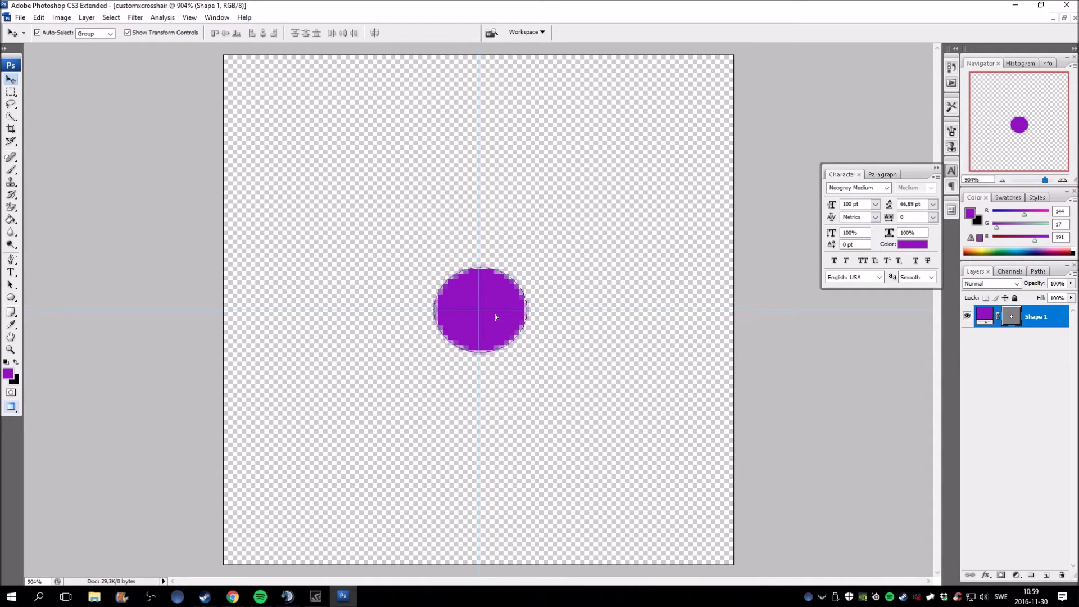
{"action": "left_click", "coordinate": [497, 318]}
{"action": "left_click", "coordinate": [11, 297]}
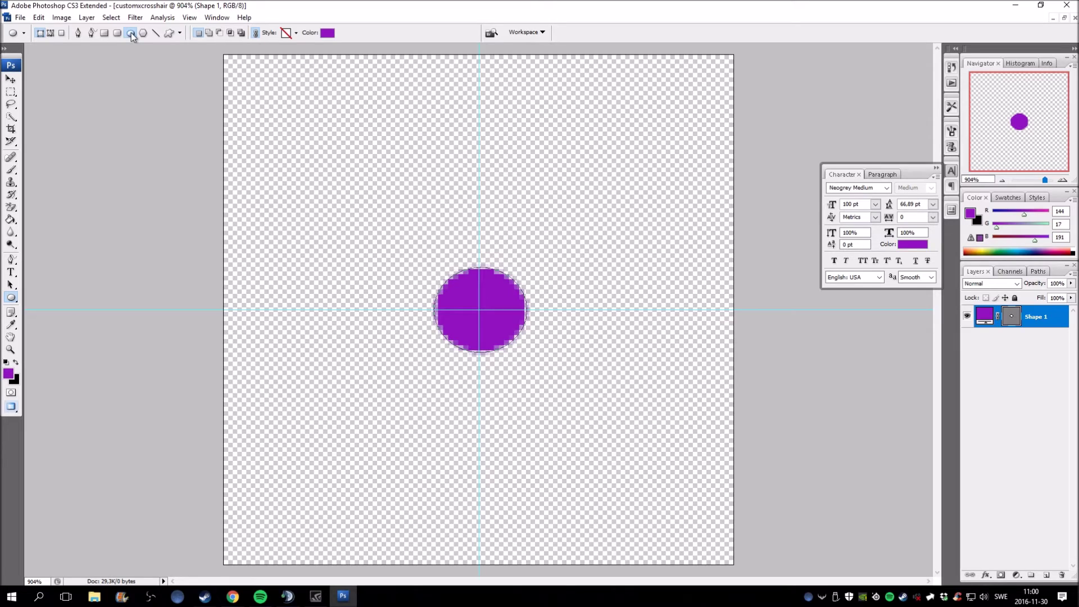
Step: Try Intersect and Subtract ellipse modes around the purple dot, leaving only the inner circle
{"action": "left_click", "coordinate": [232, 33]}
{"action": "left_click_drag", "start_coordinate": [600, 211], "coordinate": [309, 474]}
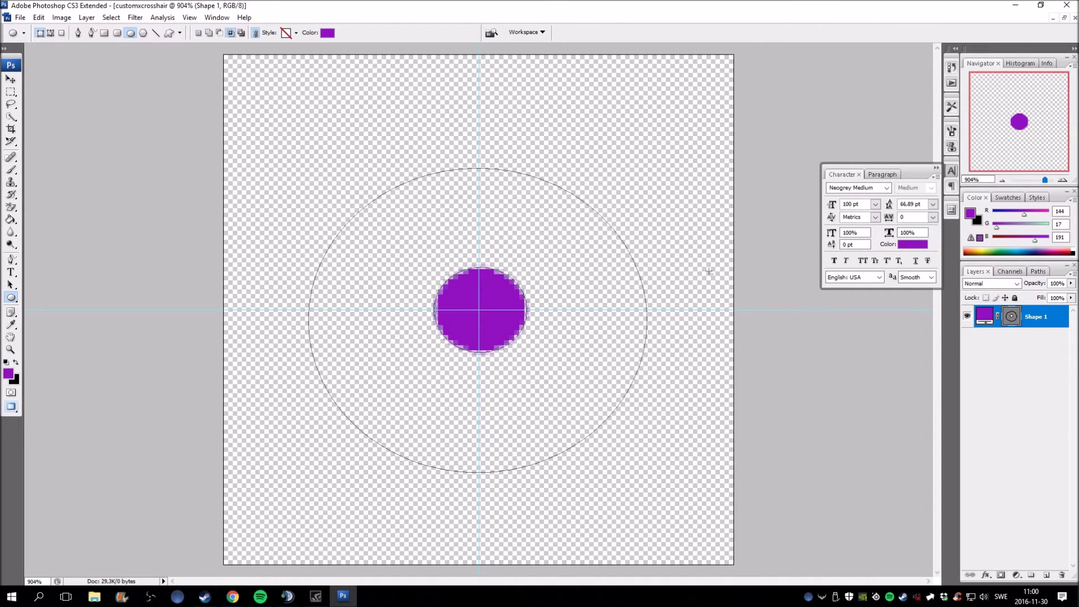
{"action": "key", "text": "Return"}
{"action": "left_click", "coordinate": [1011, 319]}
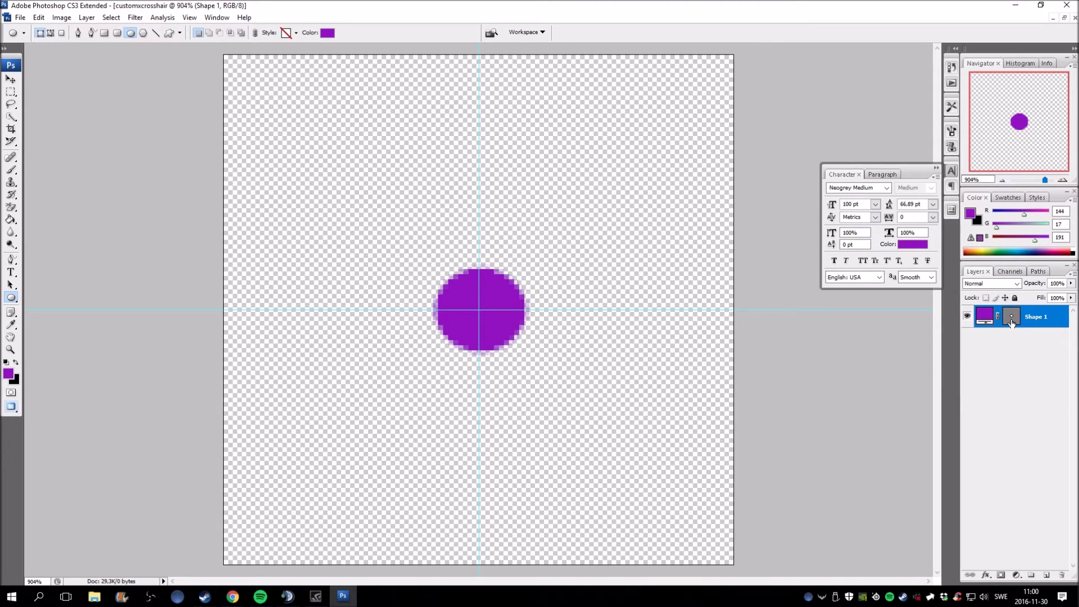
{"action": "left_click", "coordinate": [1011, 321]}
{"action": "left_click", "coordinate": [220, 33]}
{"action": "left_click_drag", "start_coordinate": [633, 156], "coordinate": [325, 446]}
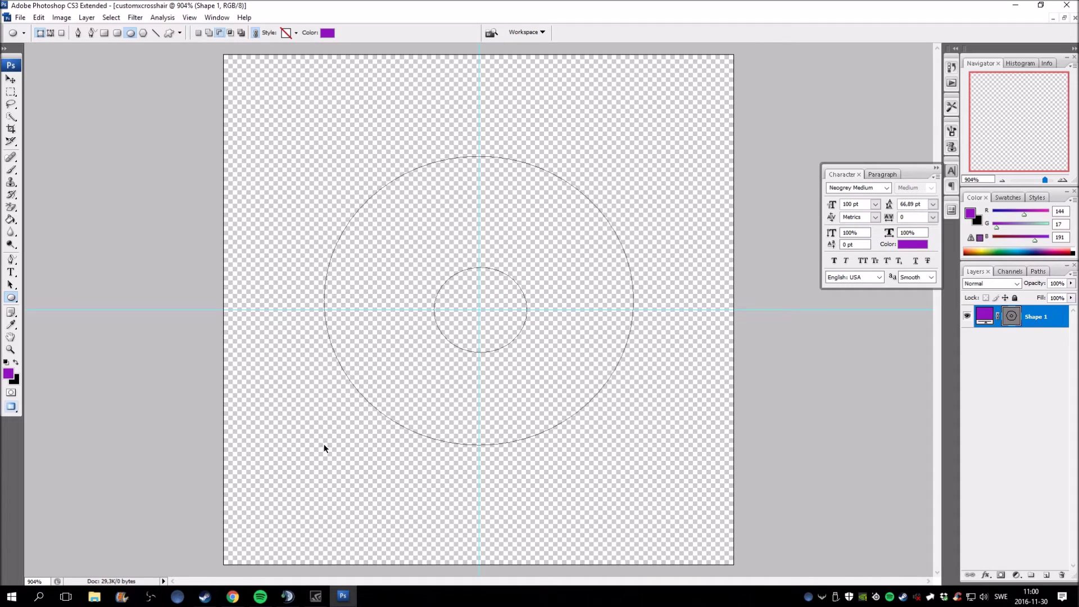
{"action": "left_click_drag", "start_coordinate": [324, 448], "coordinate": [325, 447]}
Step: Draw Exclude-mode ellipses around the dot to form a ring, undoing each attempt
{"action": "left_click", "coordinate": [241, 33]}
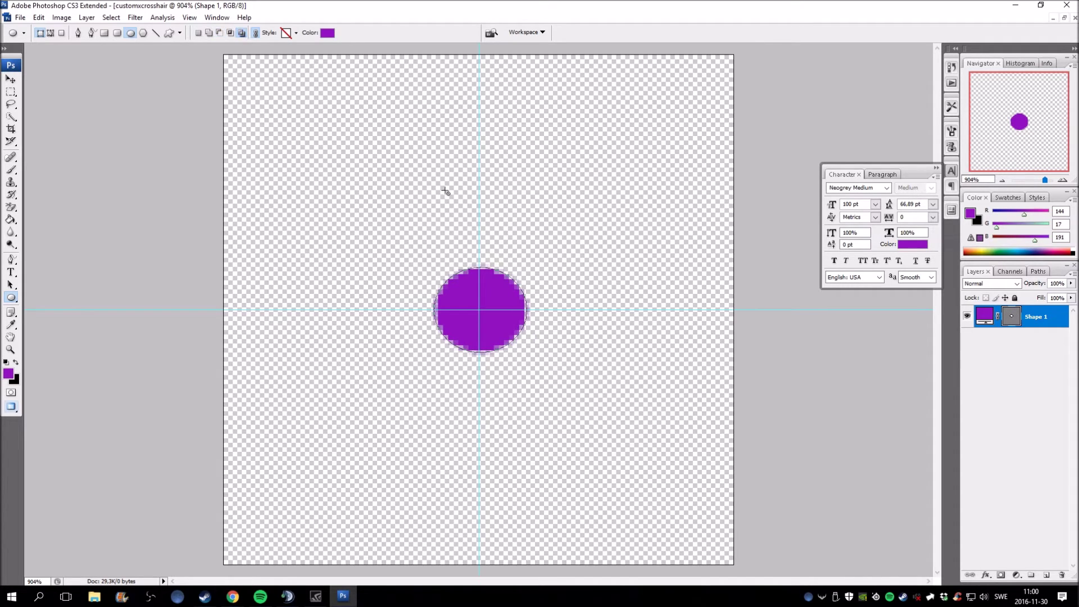
{"action": "left_click_drag", "start_coordinate": [624, 178], "coordinate": [332, 468]}
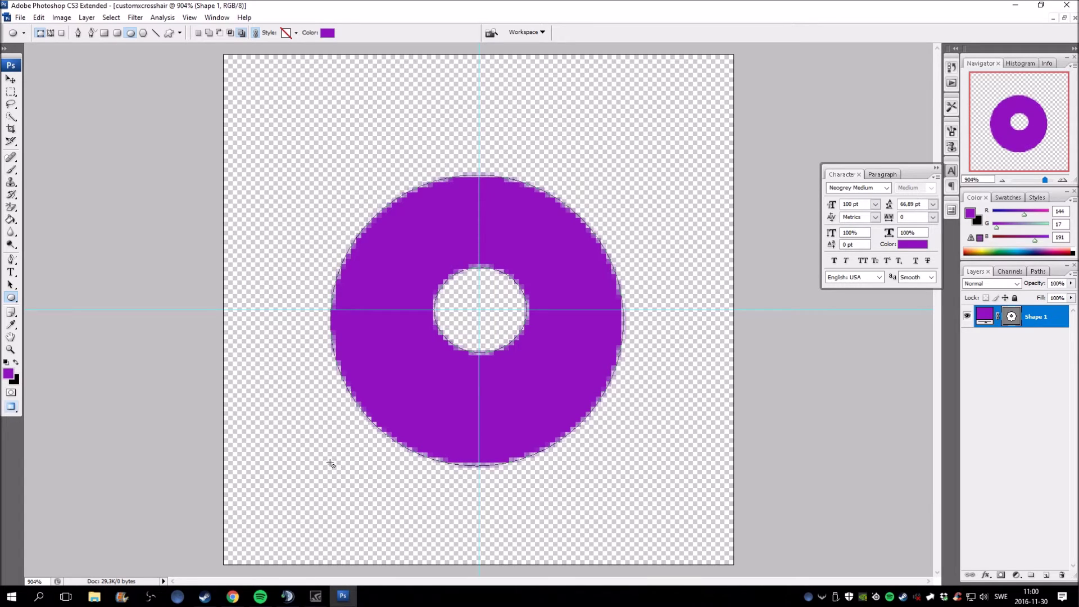
{"action": "key", "text": "ctrl+z"}
{"action": "left_click_drag", "start_coordinate": [650, 165], "coordinate": [313, 477]}
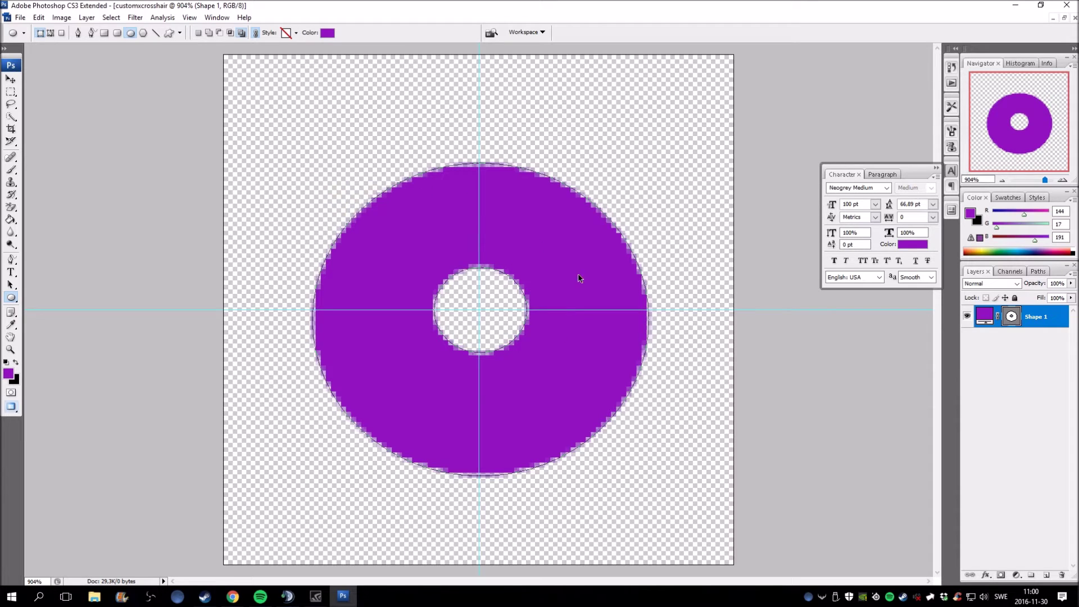
{"action": "key", "text": "ctrl+z"}
Step: Try an Add-then-Subtract ellipse ring around the dot, then step back to the small dot
{"action": "left_click", "coordinate": [208, 32]}
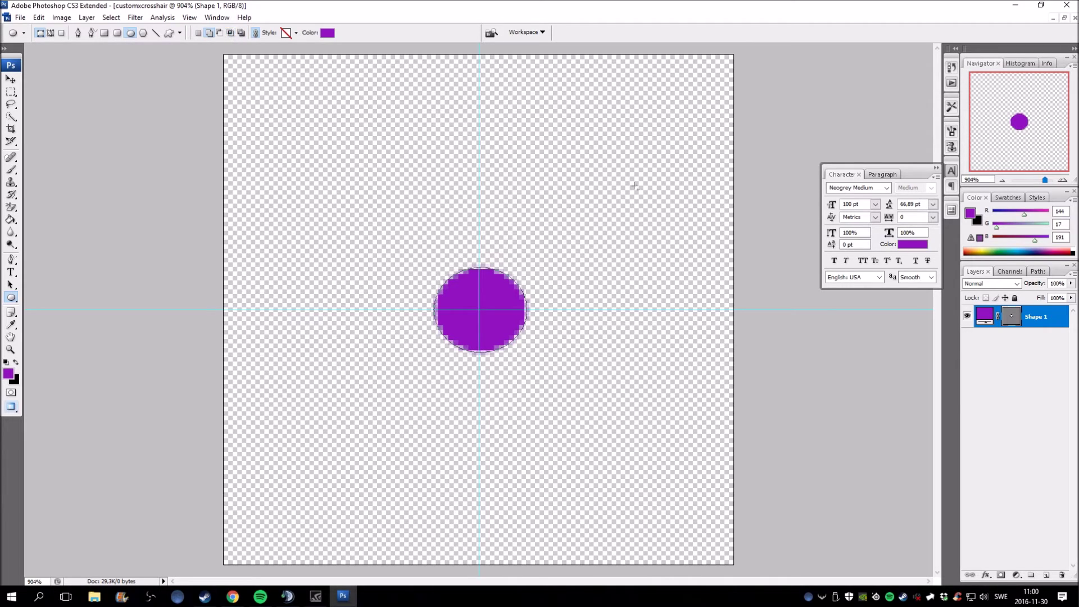
{"action": "left_click_drag", "start_coordinate": [641, 192], "coordinate": [328, 444]}
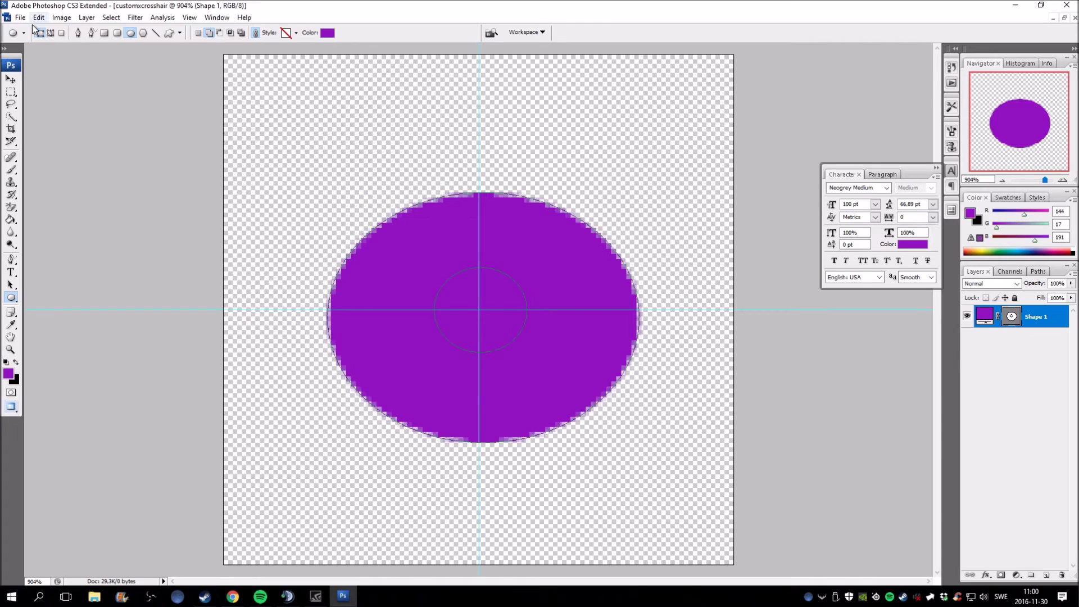
{"action": "left_click", "coordinate": [220, 33]}
{"action": "left_click_drag", "start_coordinate": [387, 404], "coordinate": [387, 403]}
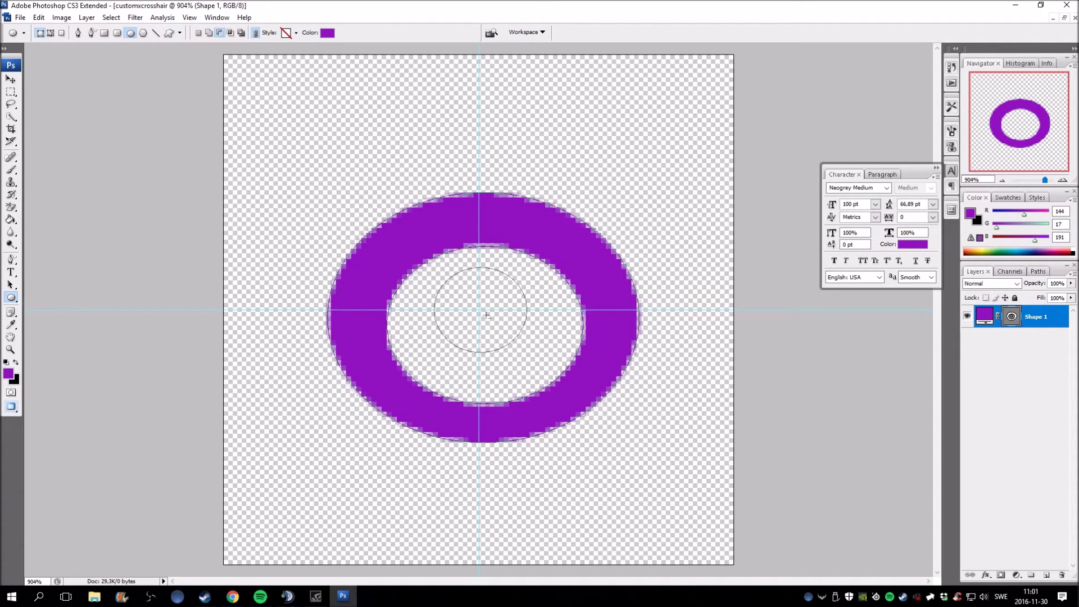
{"action": "key", "text": "ctrl+z"}
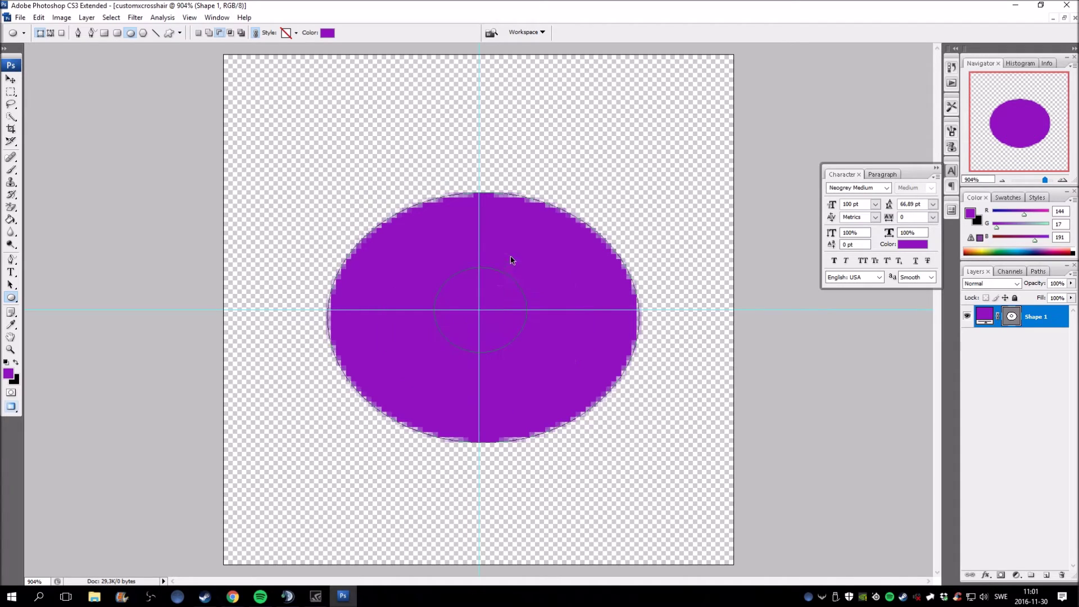
{"action": "key", "text": "ctrl+z"}
{"action": "key", "text": "ctrl+z"}
{"action": "key", "text": "ctrl+alt+z"}
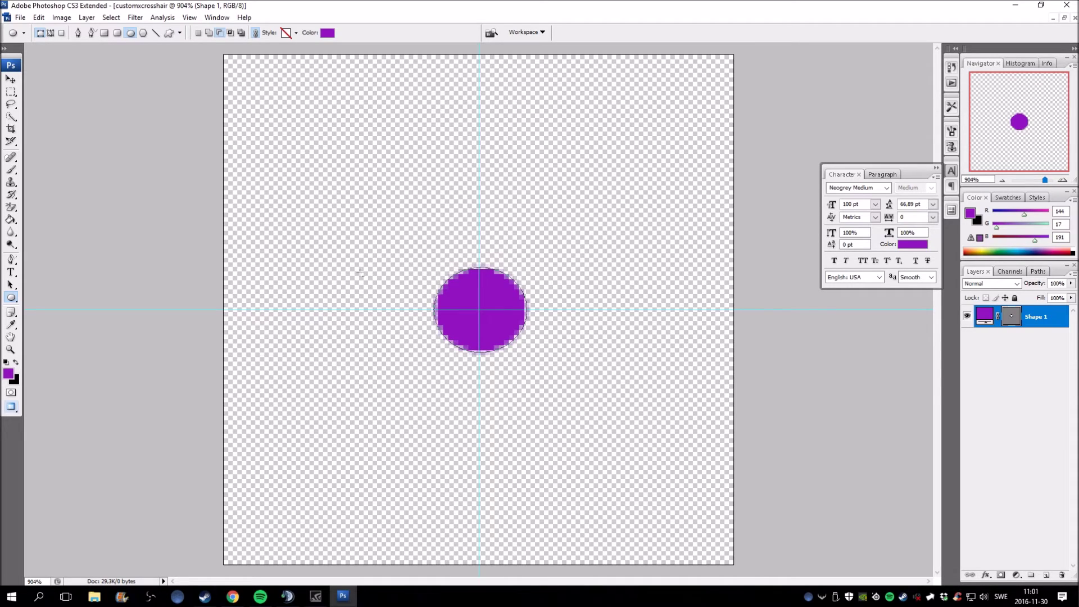
Step: Open Save for Web & Devices, keep PNG-24 and proceed to save the optimized image
{"action": "left_click", "coordinate": [20, 19]}
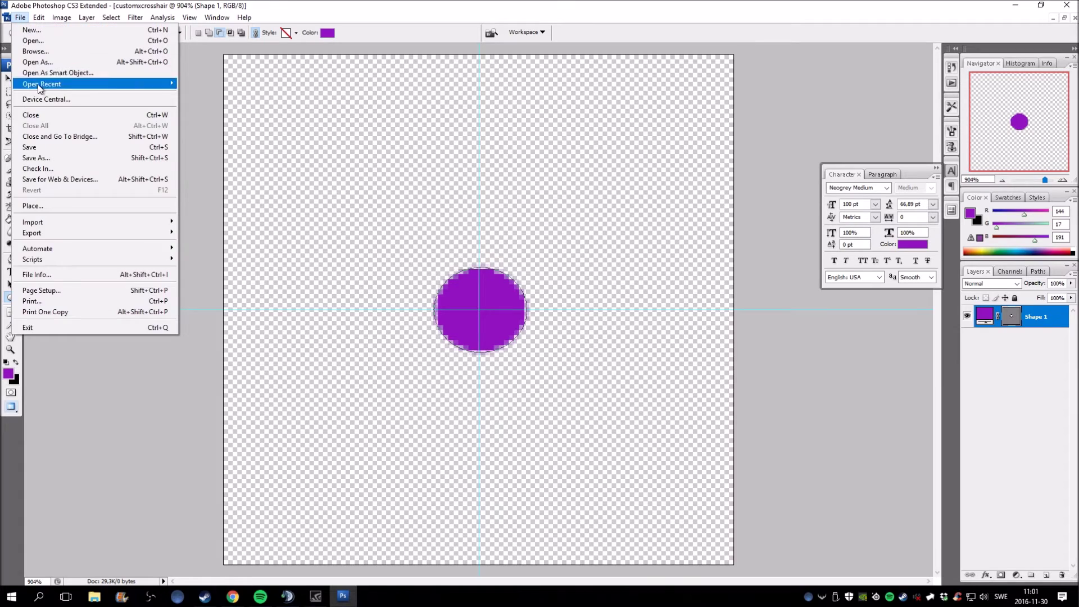
{"action": "left_click", "coordinate": [72, 184]}
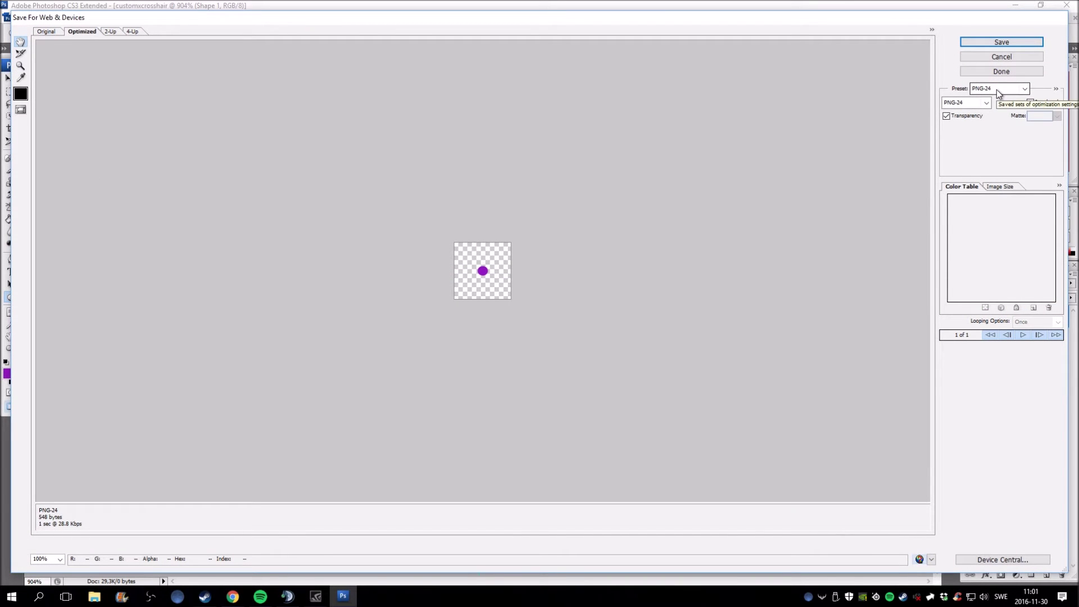
{"action": "left_click", "coordinate": [1003, 43]}
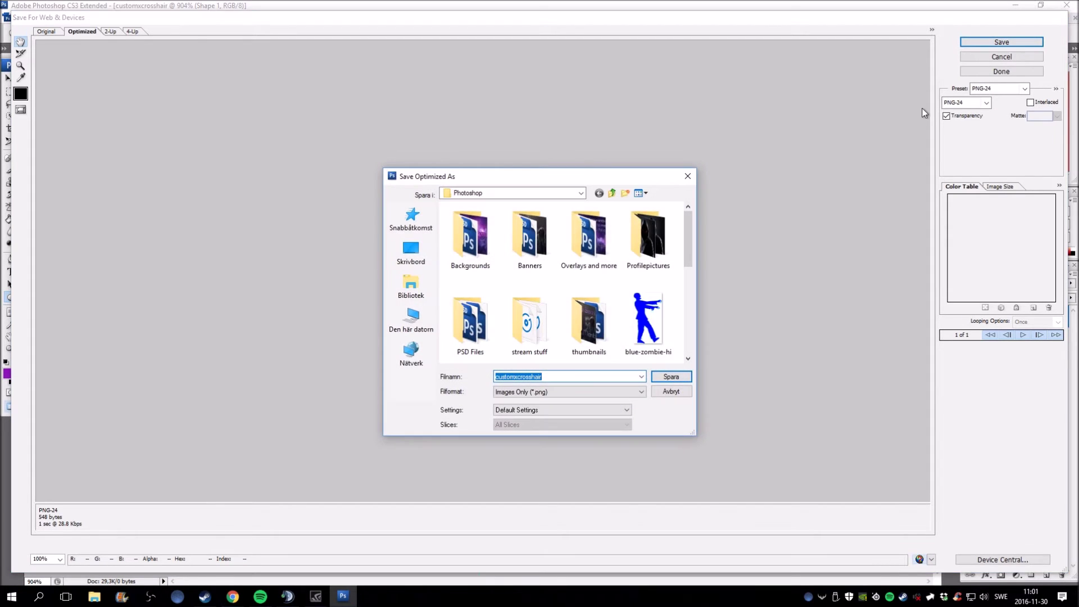
Step: Name the export customxhair.dds, keeping the Images Only (*.png) format
{"action": "type", "text": "§§§§§§§§§§§§§§§§§§§§§§§§§§§§§§§§§§§§§§§§§§§§"}
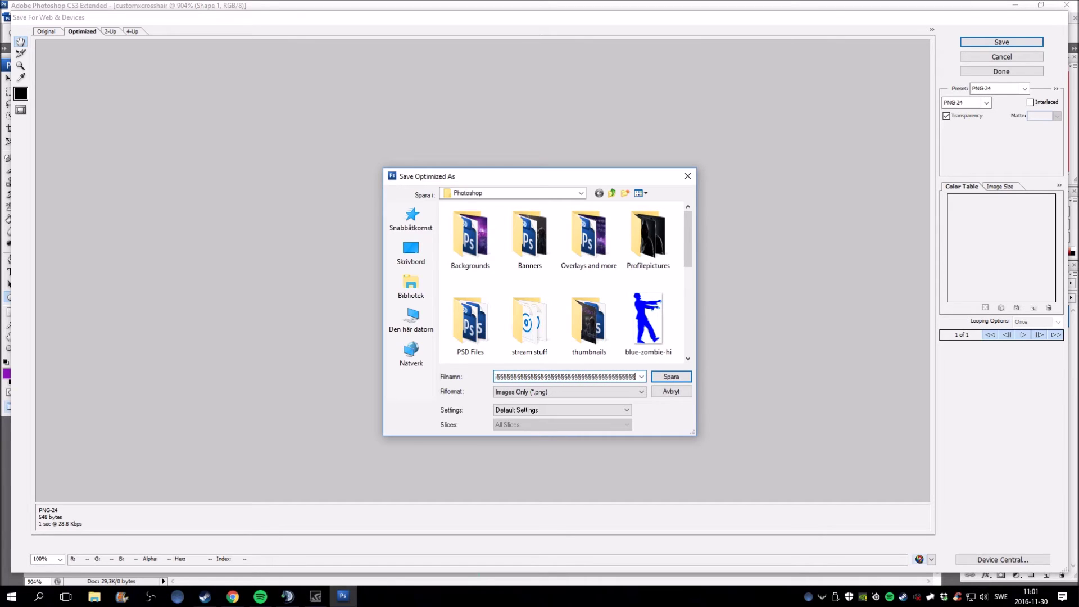
{"action": "key", "text": "ctrl+a"}
{"action": "key", "text": "BackSpace"}
{"action": "type", "text": "custo"}
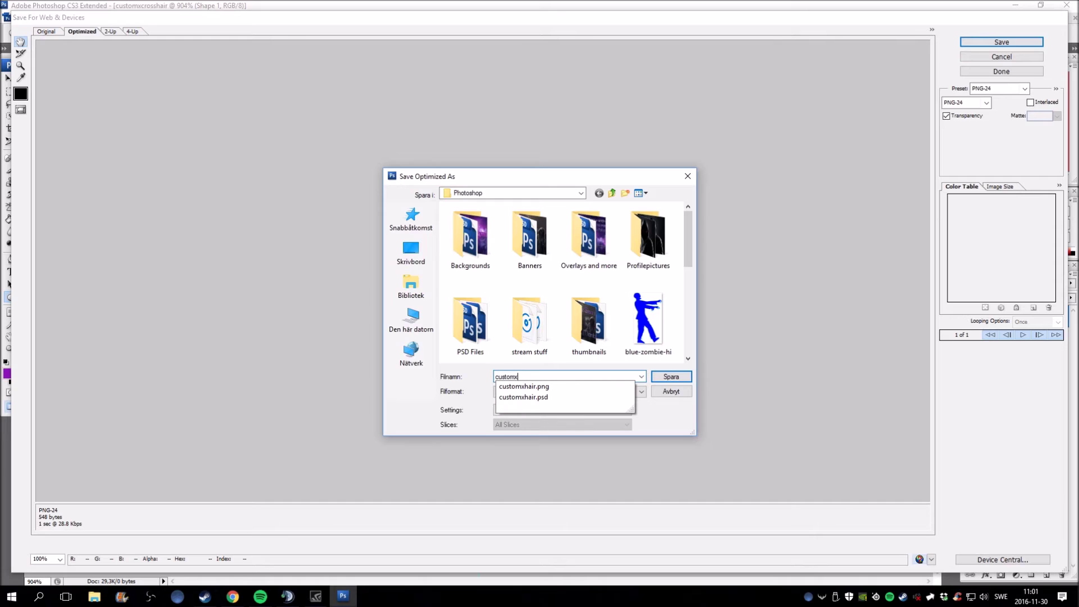
{"action": "type", "text": "mxhair.dds"}
{"action": "left_click", "coordinate": [556, 393]}
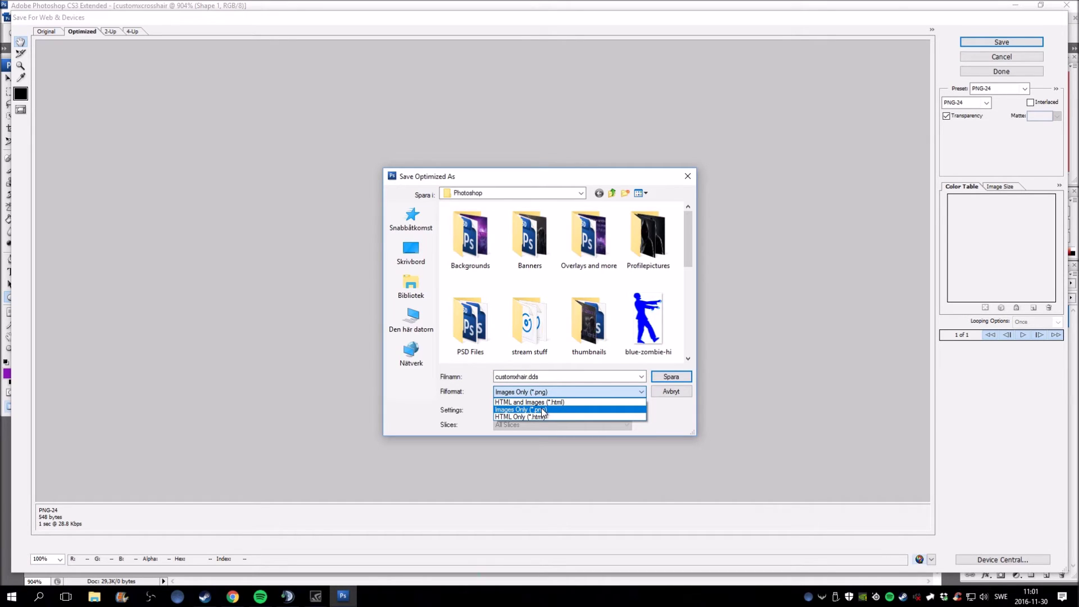
{"action": "left_click", "coordinate": [544, 410]}
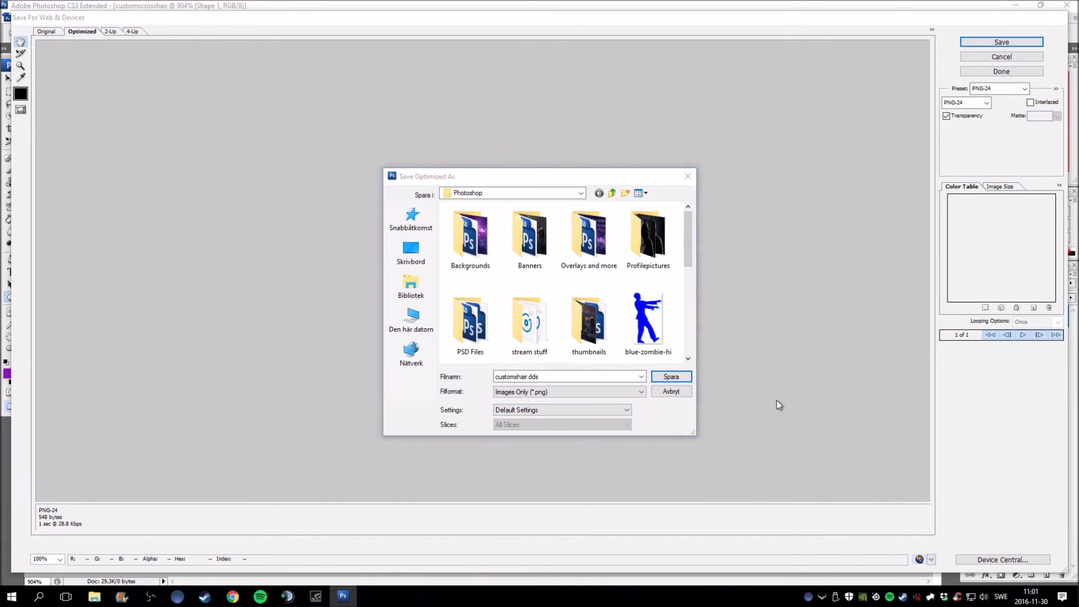
{"action": "left_click", "coordinate": [551, 411]}
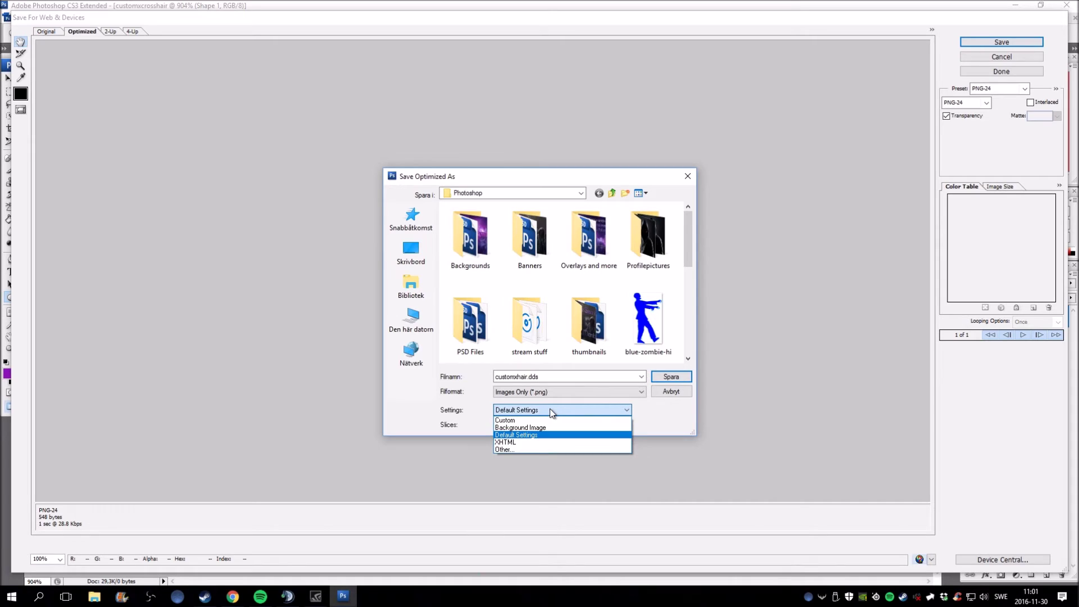
{"action": "left_click", "coordinate": [551, 412]}
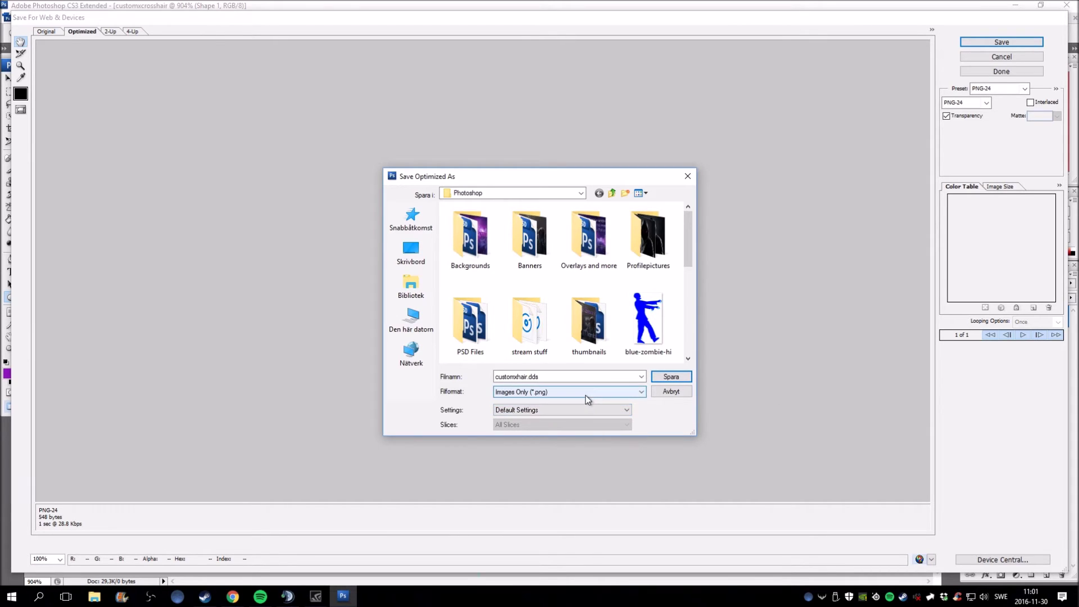
{"action": "left_click", "coordinate": [546, 392]}
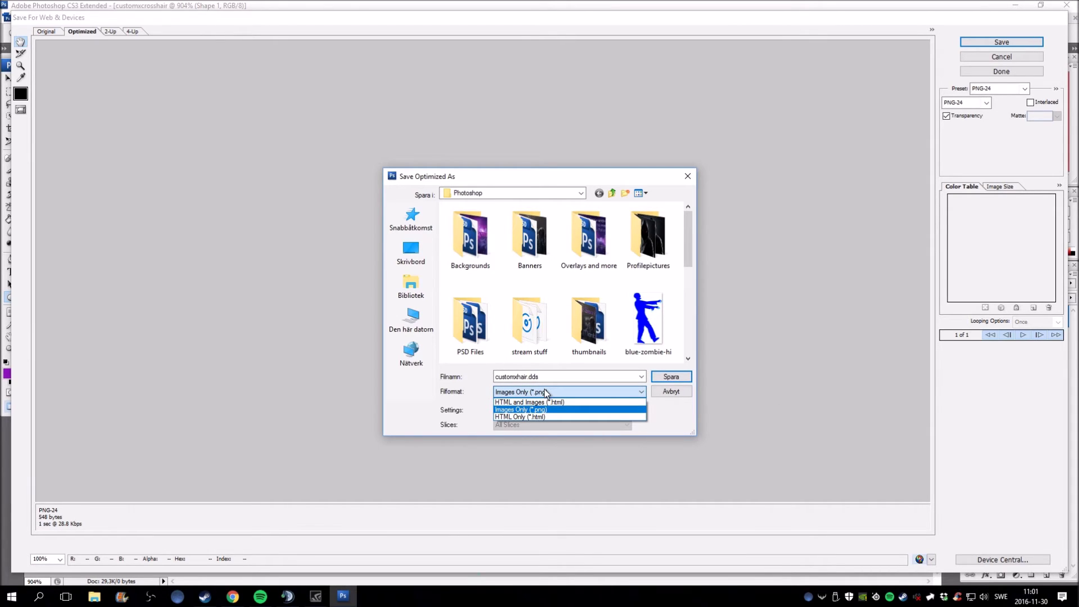
{"action": "left_click", "coordinate": [545, 392]}
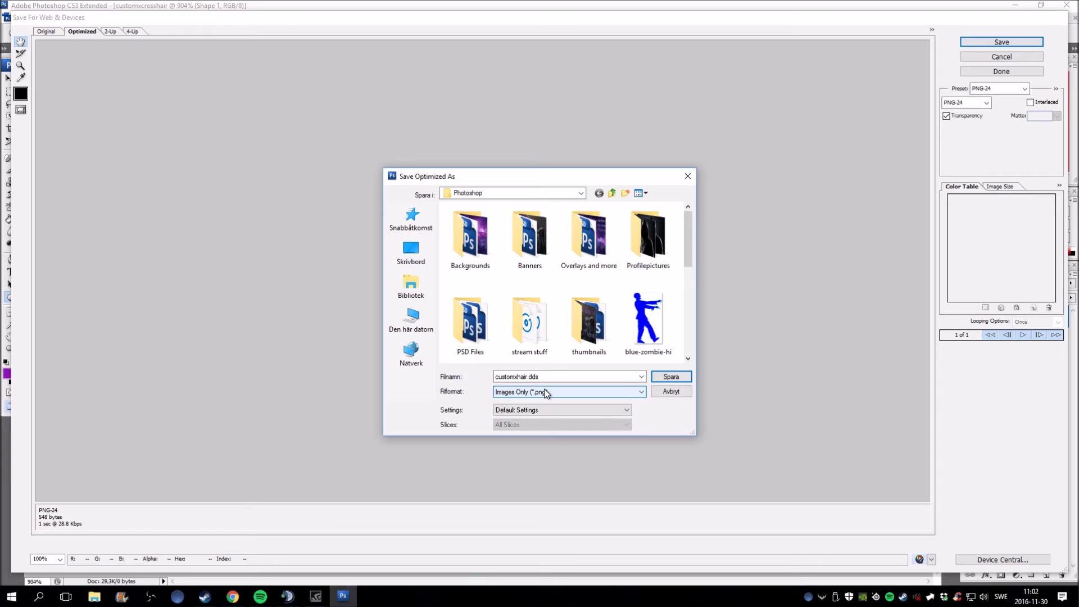
{"action": "left_click", "coordinate": [540, 377]}
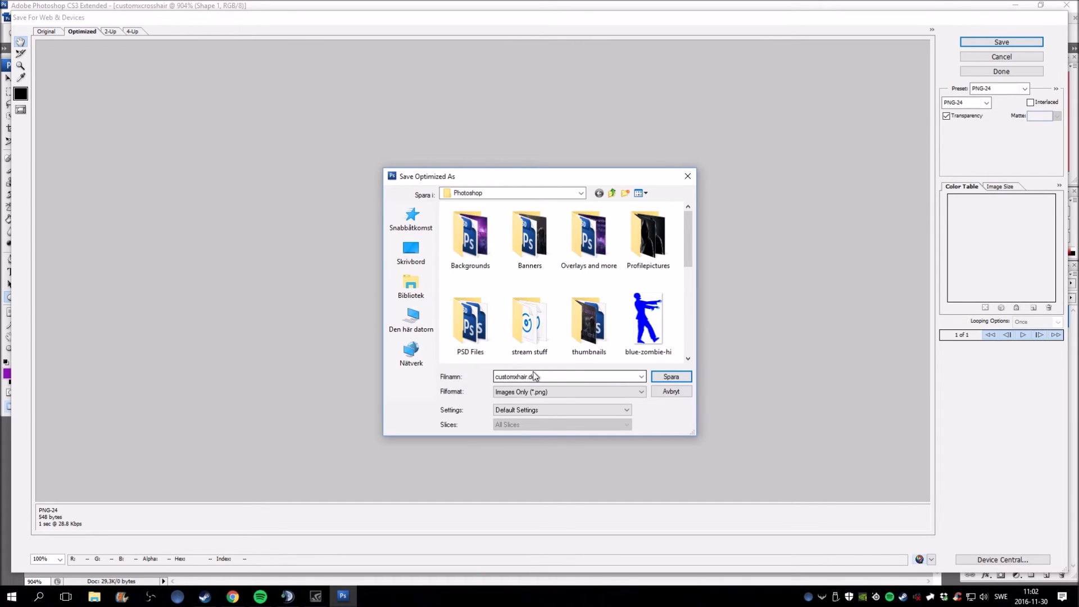
{"action": "type", "text": "ds"}
Step: Switch the export's output settings to Custom
{"action": "left_click", "coordinate": [533, 412]}
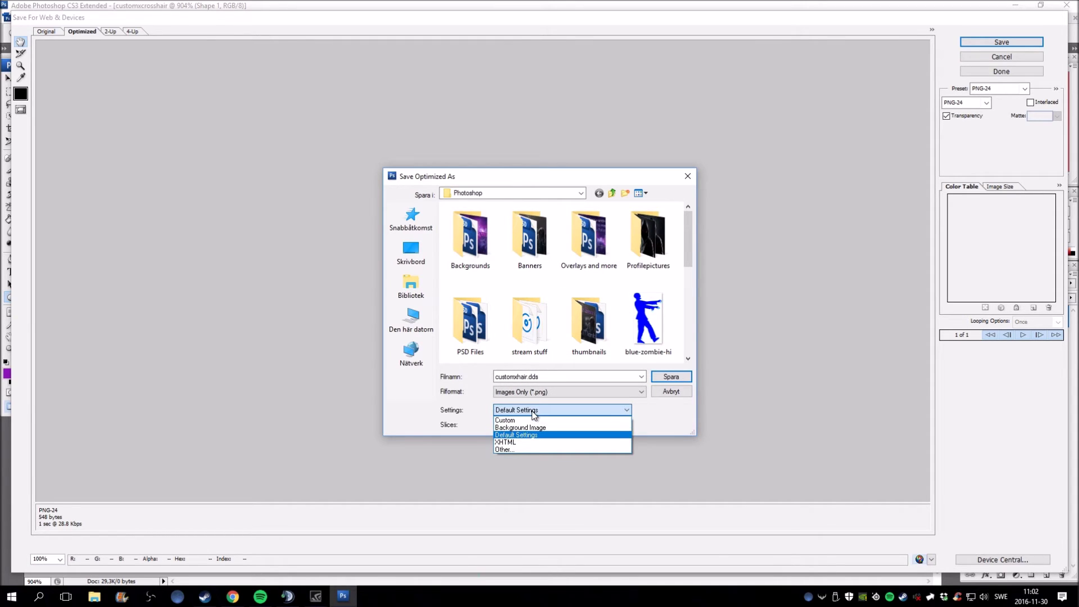
{"action": "left_click", "coordinate": [513, 449]}
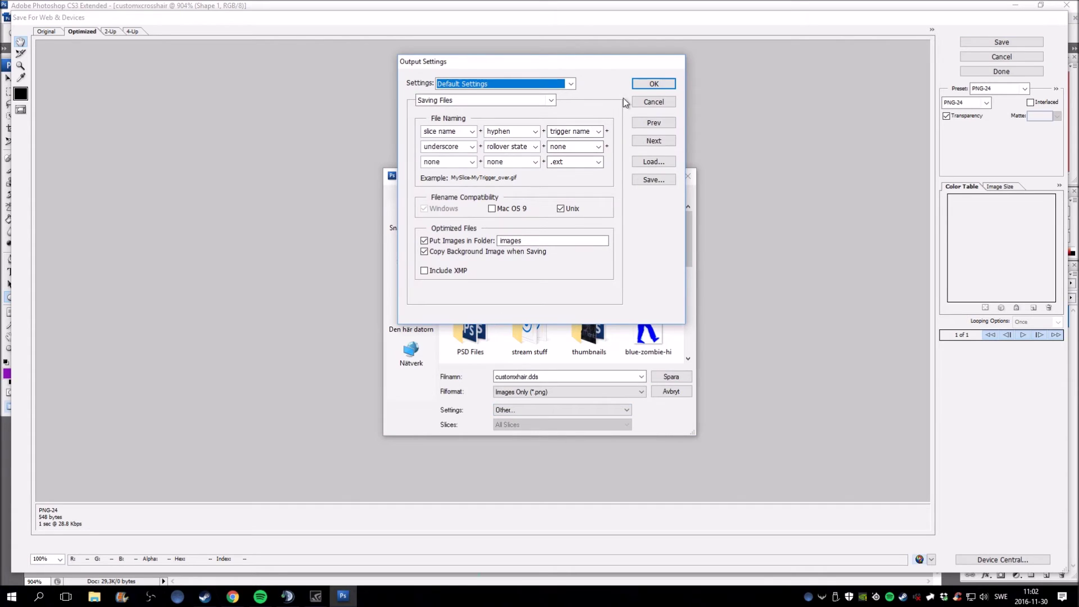
{"action": "left_click", "coordinate": [654, 101]}
{"action": "left_click", "coordinate": [532, 411]}
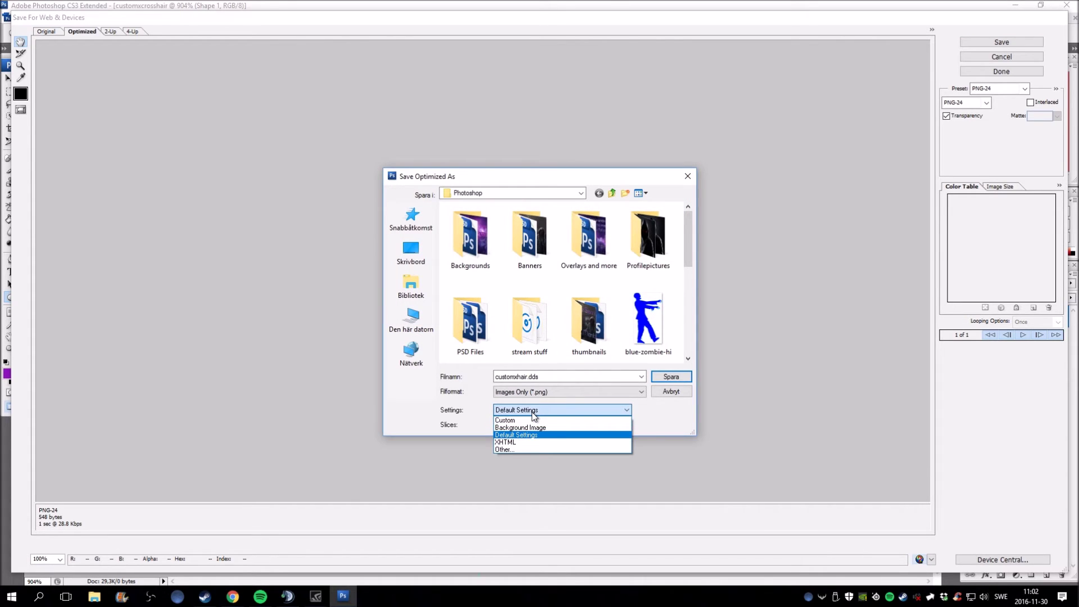
{"action": "left_click", "coordinate": [524, 420]}
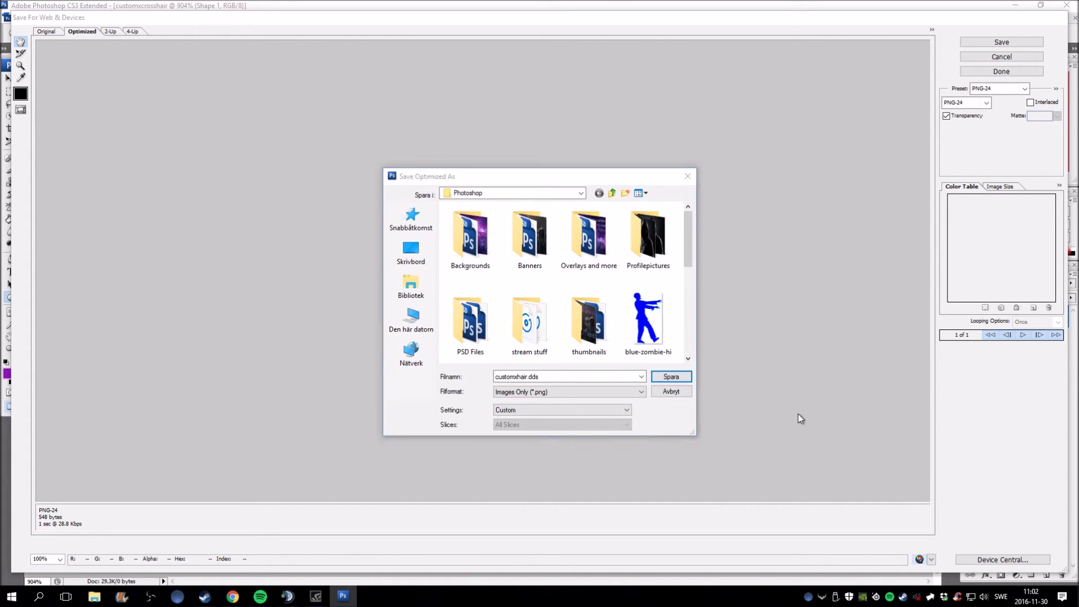
Step: Finish the export, then close Photoshop, saving the document as customxcrosshair.psd with compatibility on
{"action": "left_click", "coordinate": [672, 376]}
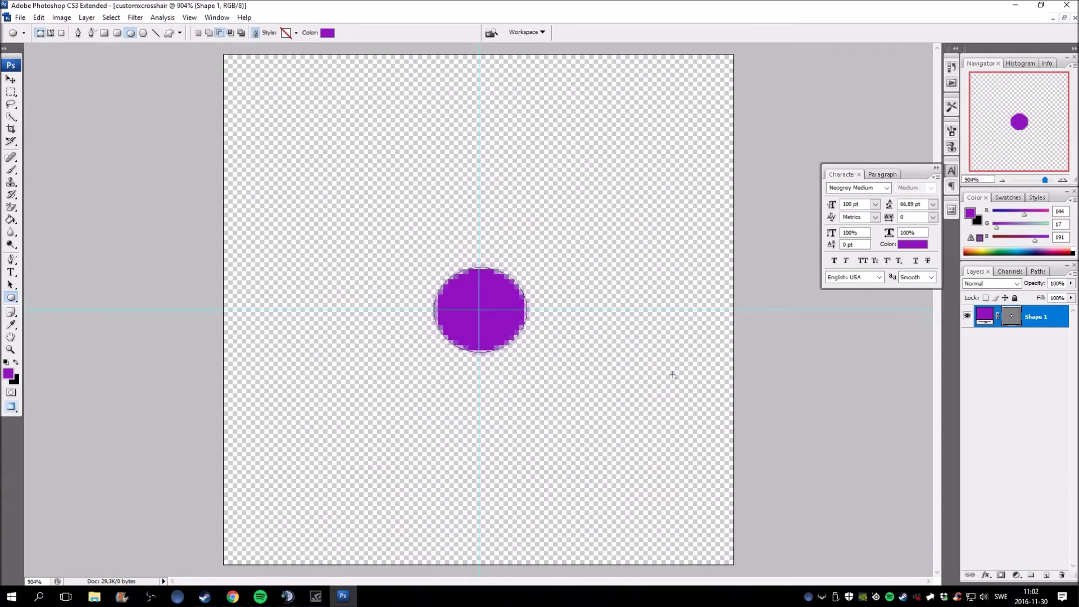
{"action": "left_click", "coordinate": [1067, 5]}
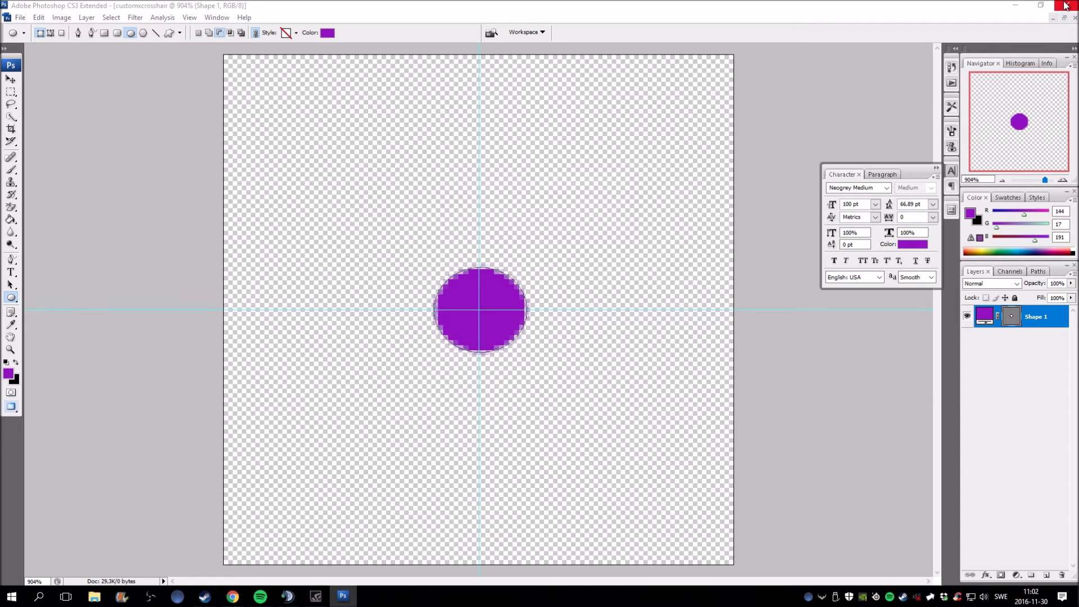
{"action": "left_click", "coordinate": [494, 222]}
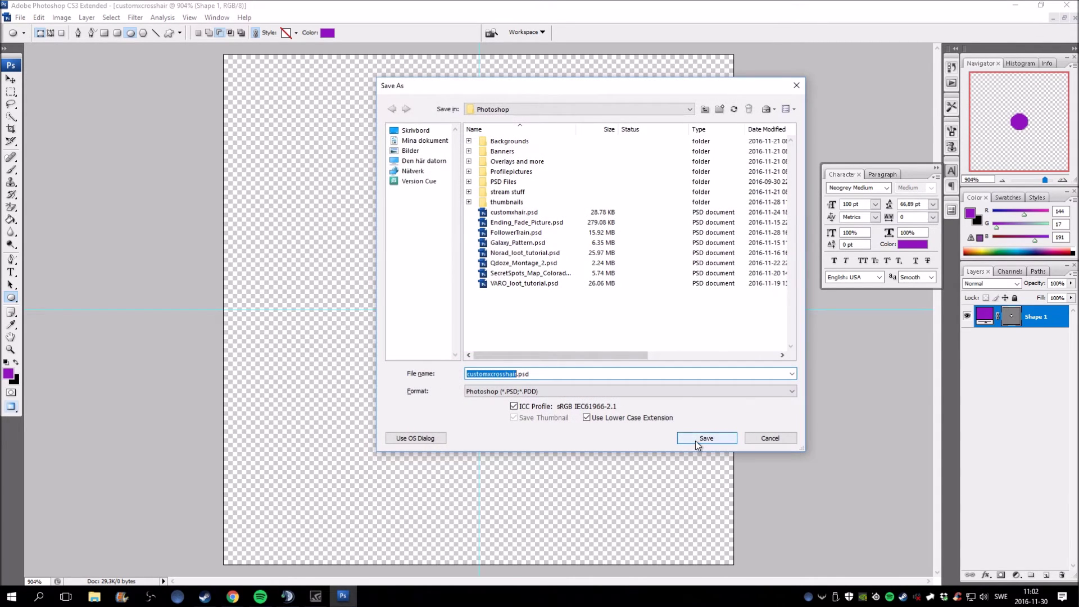
{"action": "left_click", "coordinate": [700, 438]}
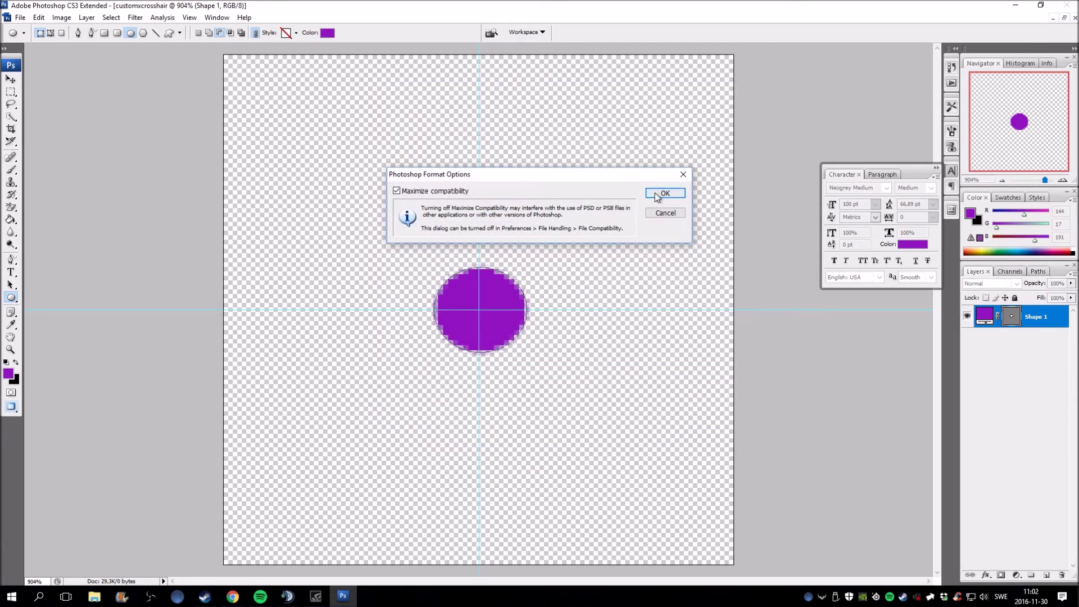
{"action": "left_click", "coordinate": [657, 195]}
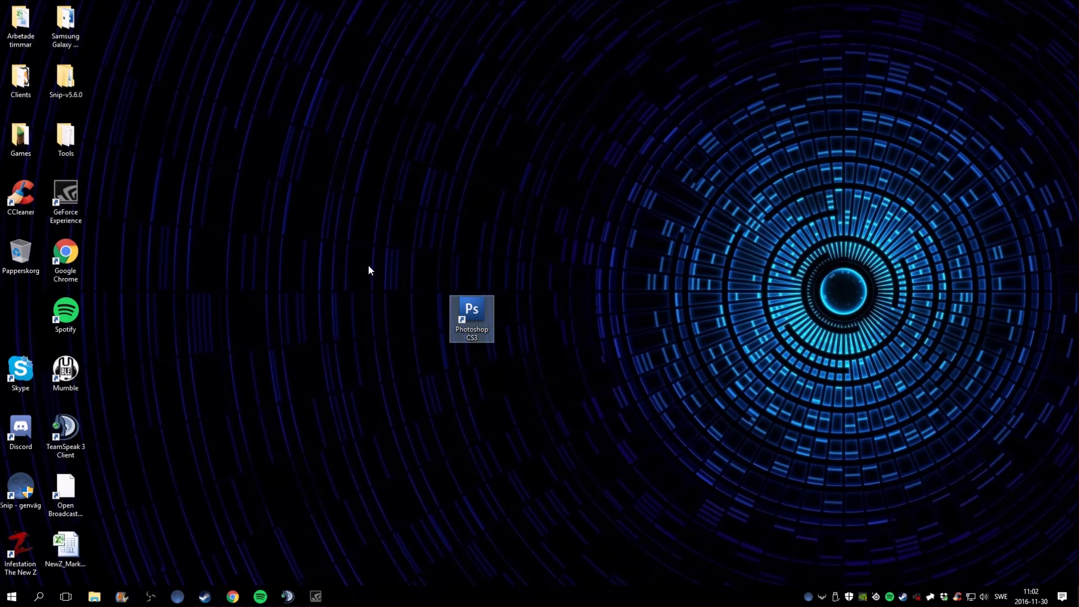
Step: Copy customxhair from Explorer's Recent files to the desktop beside Photoshop and open it
{"action": "left_click", "coordinate": [382, 264]}
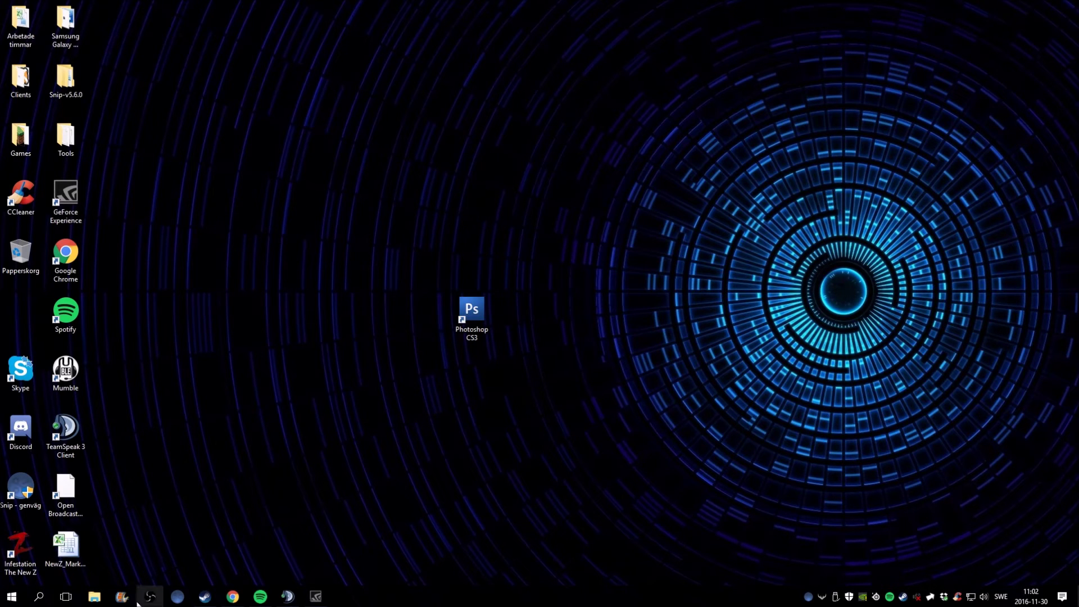
{"action": "left_click", "coordinate": [100, 600]}
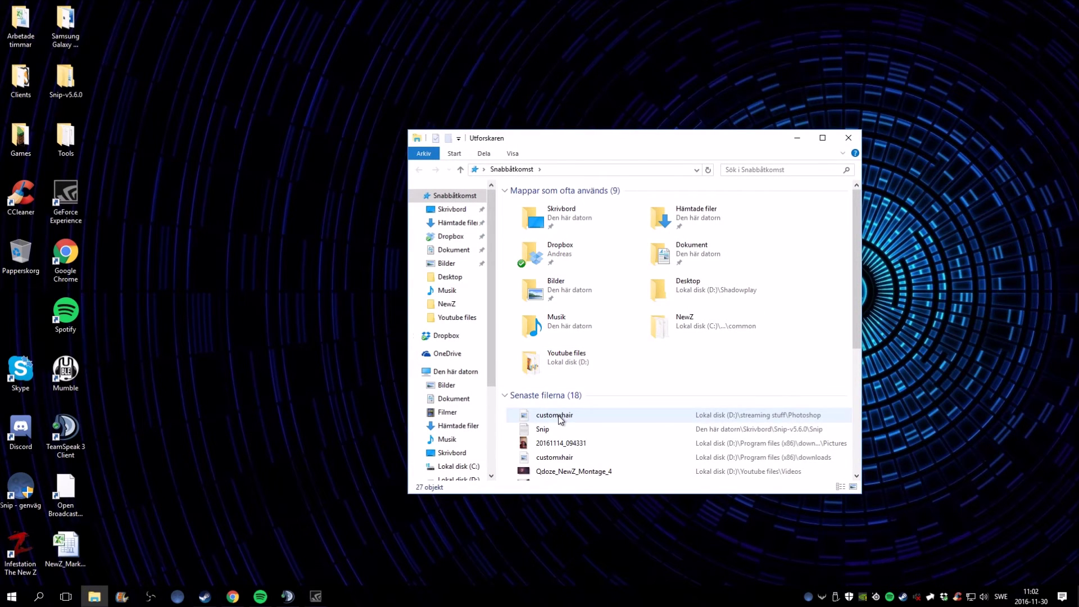
{"action": "left_click_drag", "start_coordinate": [560, 419], "coordinate": [292, 396]}
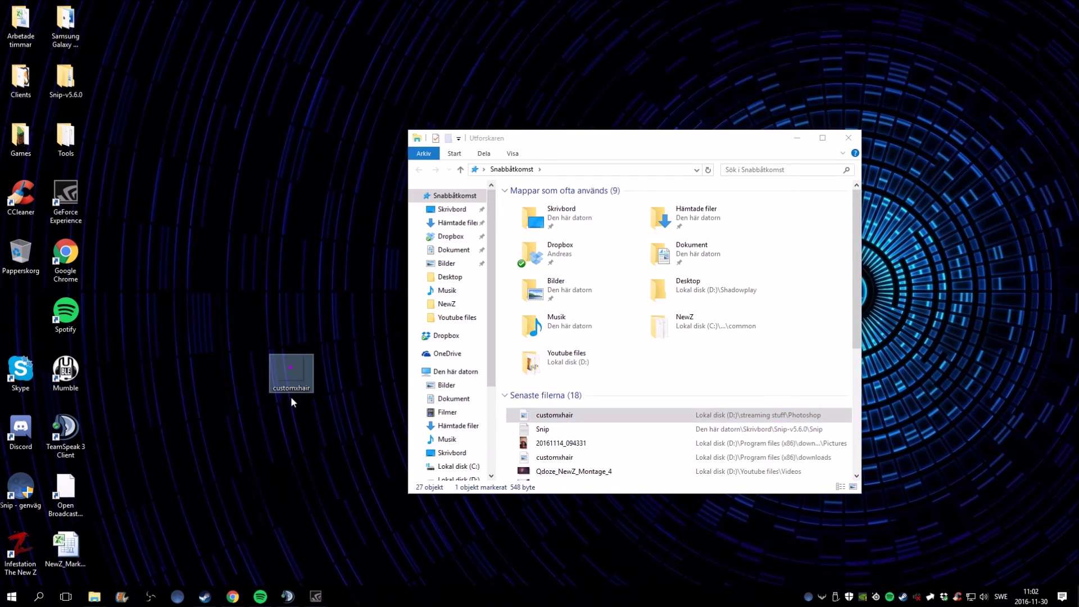
{"action": "left_click", "coordinate": [849, 138]}
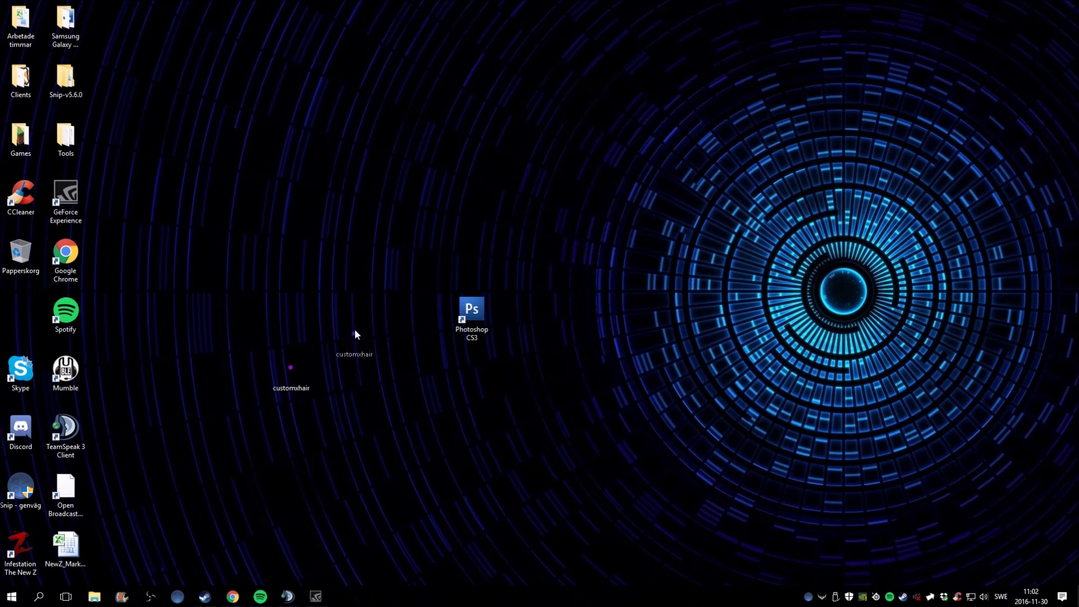
{"action": "left_click_drag", "start_coordinate": [355, 330], "coordinate": [414, 332]}
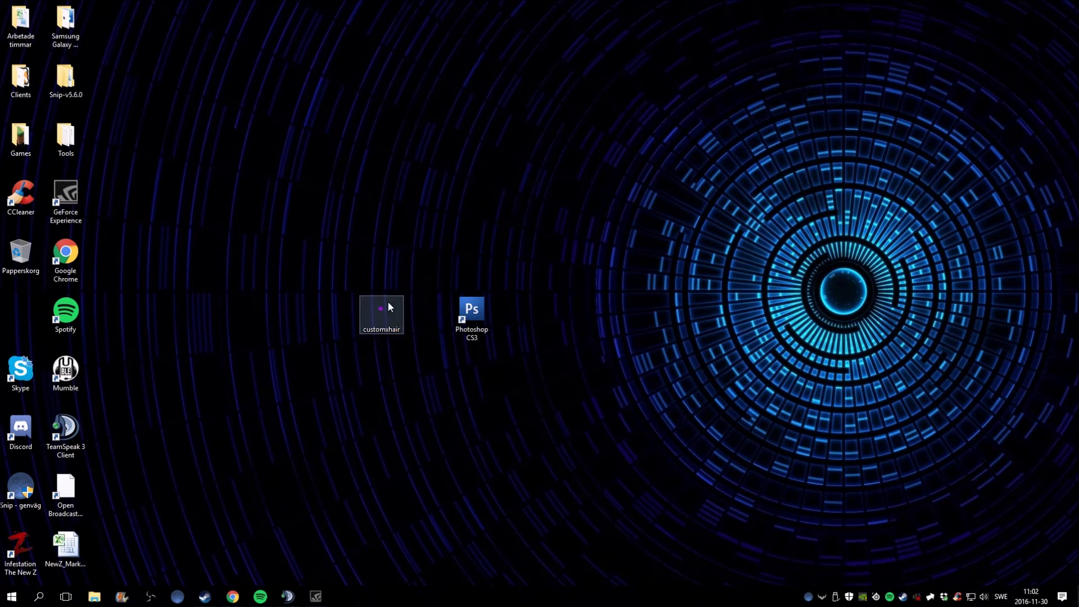
{"action": "double_click", "coordinate": [380, 326]}
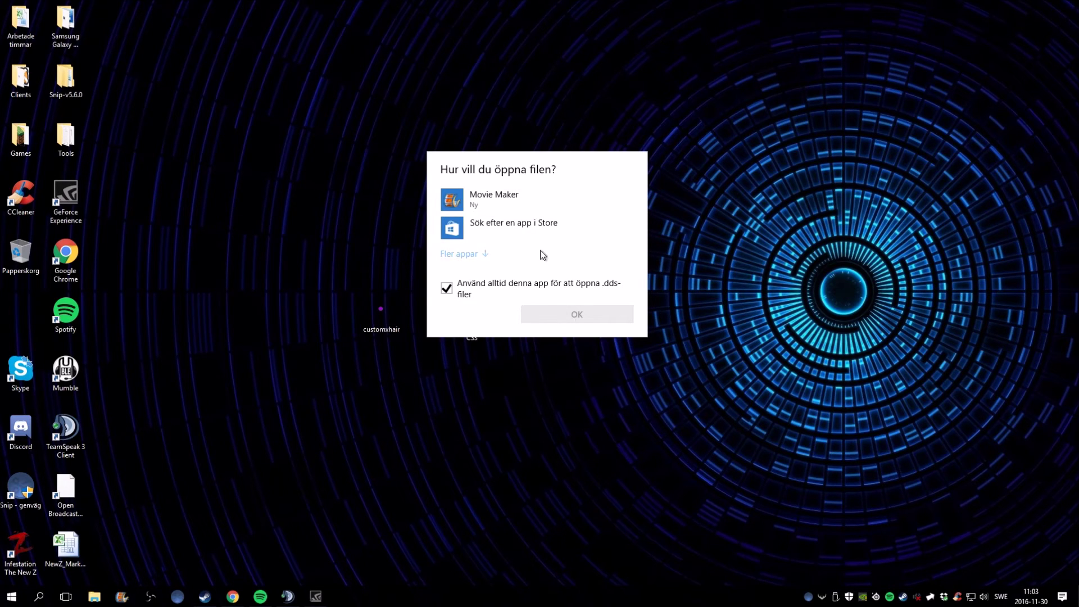
Step: Dismiss the open-with prompt and open Program (x86) on the C: drive
{"action": "key", "text": "Escape"}
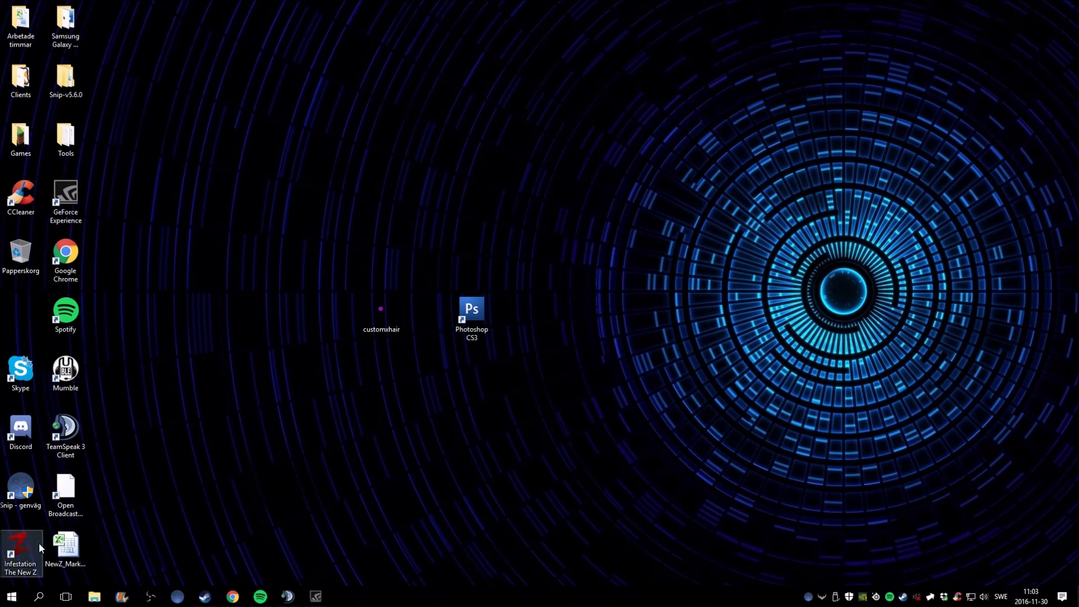
{"action": "left_click", "coordinate": [94, 596]}
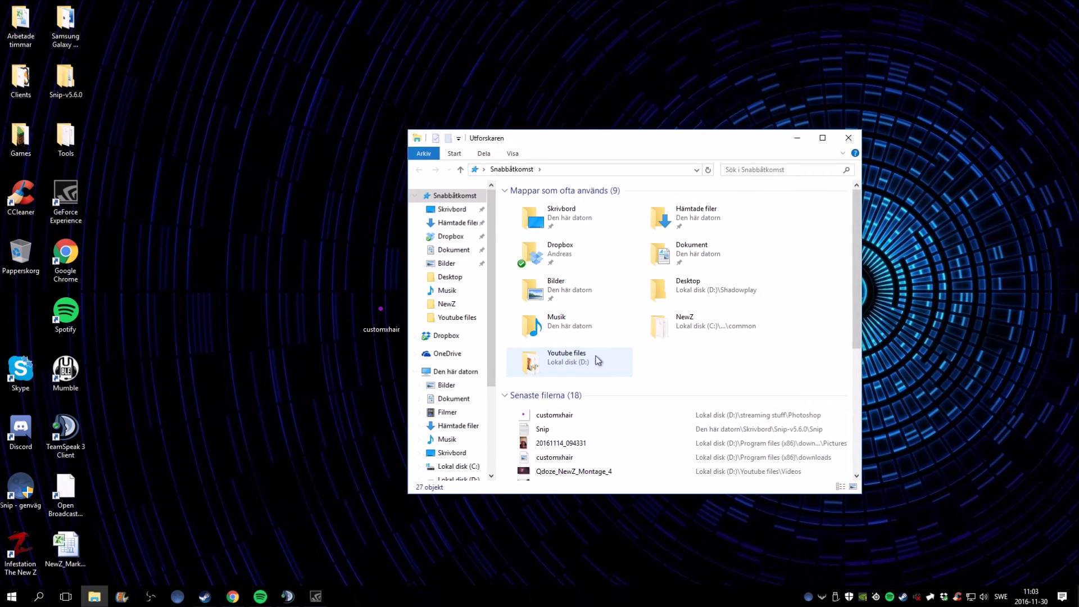
{"action": "left_click", "coordinate": [457, 468]}
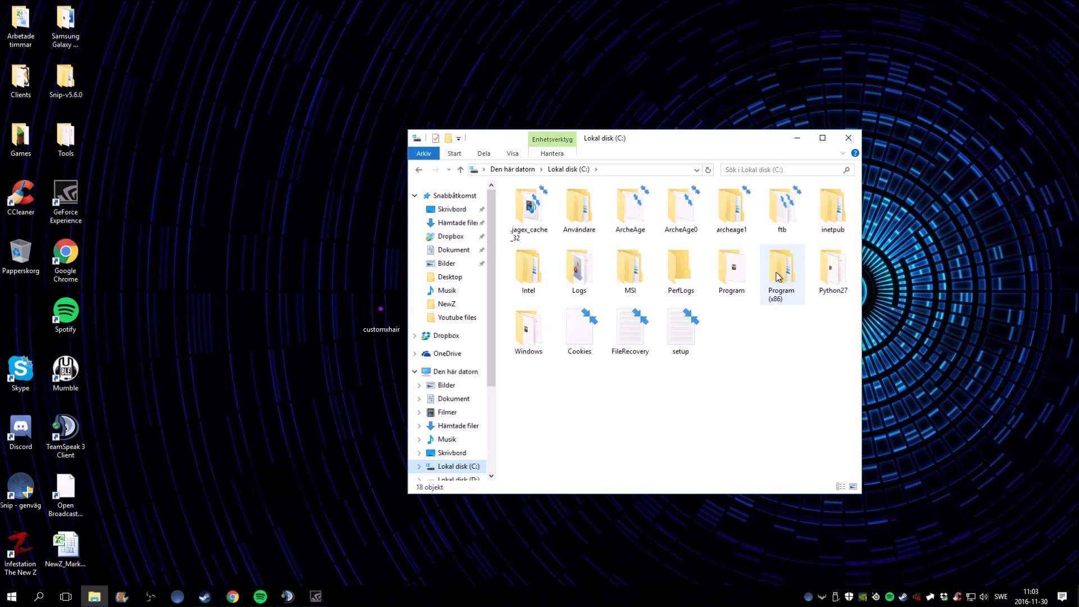
{"action": "double_click", "coordinate": [780, 276]}
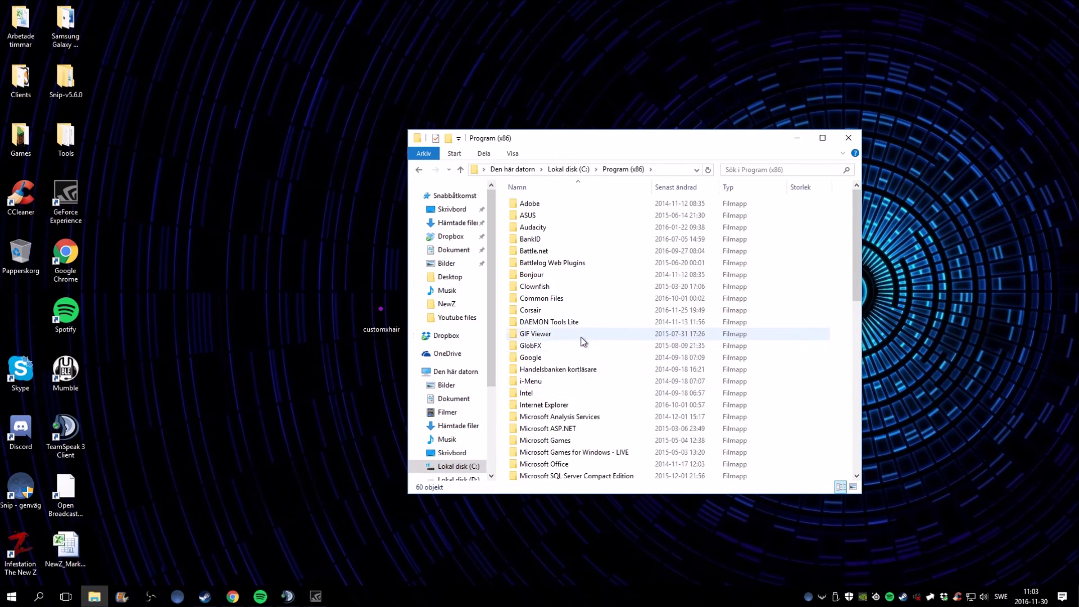
Step: Browse through Steam, SteamApps and common into the NewZ game folder
{"action": "scroll", "coordinate": [571, 366], "scroll_direction": "down", "scroll_amount": 4}
{"action": "scroll", "coordinate": [540, 428], "scroll_direction": "down", "scroll_amount": 1}
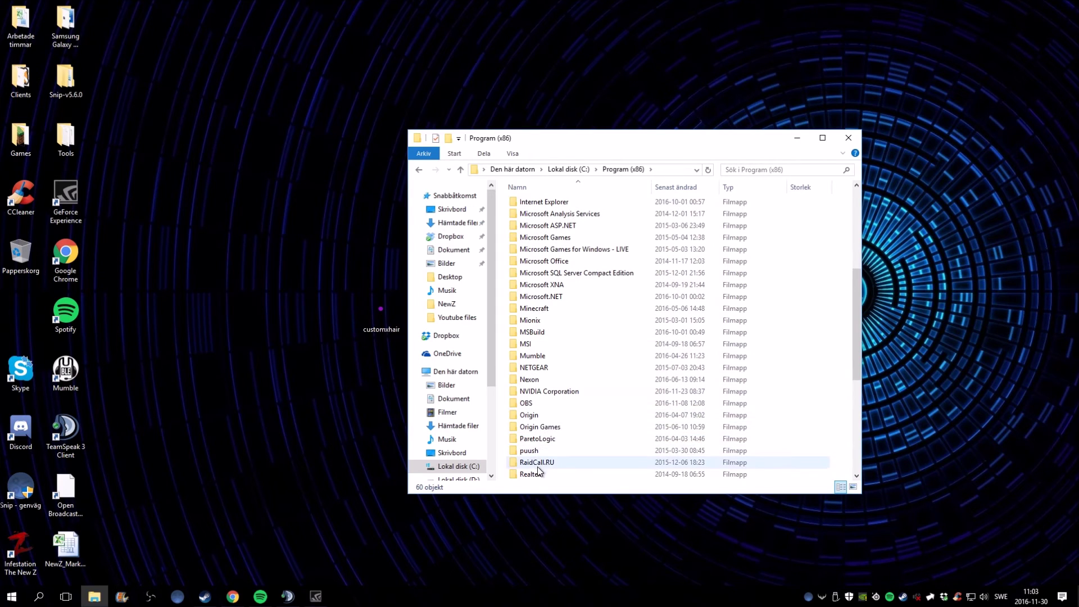
{"action": "scroll", "coordinate": [551, 406], "scroll_direction": "down", "scroll_amount": 3}
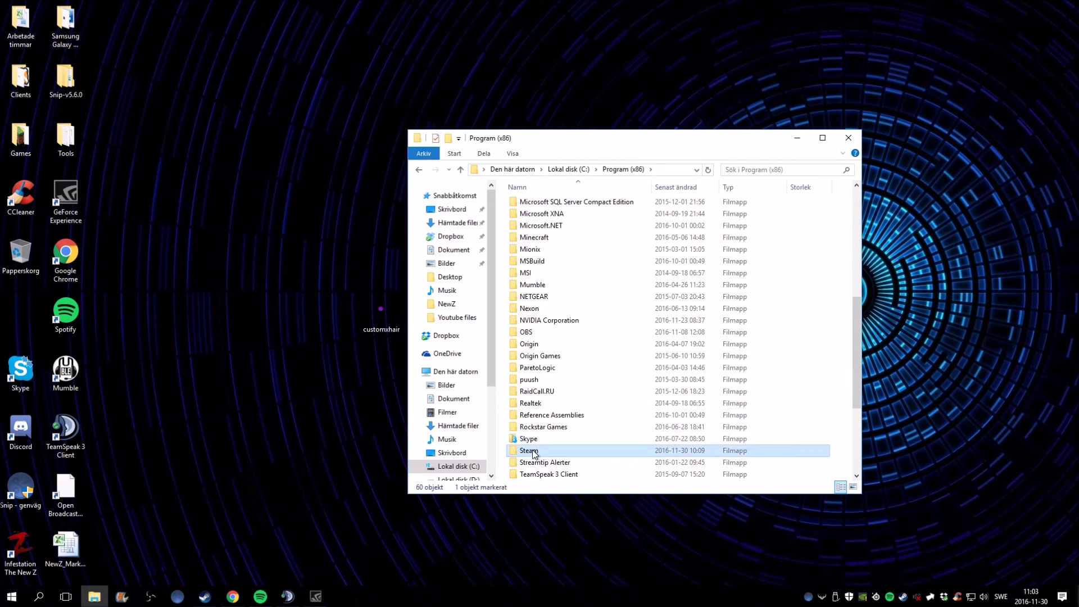
{"action": "double_click", "coordinate": [551, 406]}
{"action": "double_click", "coordinate": [534, 430]}
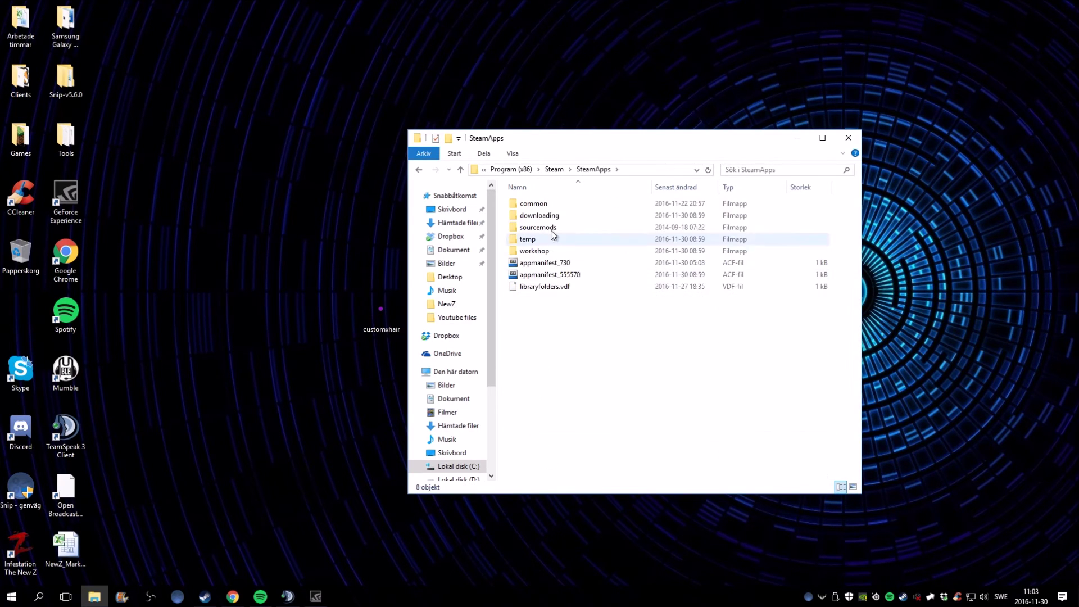
{"action": "left_click", "coordinate": [548, 205]}
{"action": "double_click", "coordinate": [548, 204]}
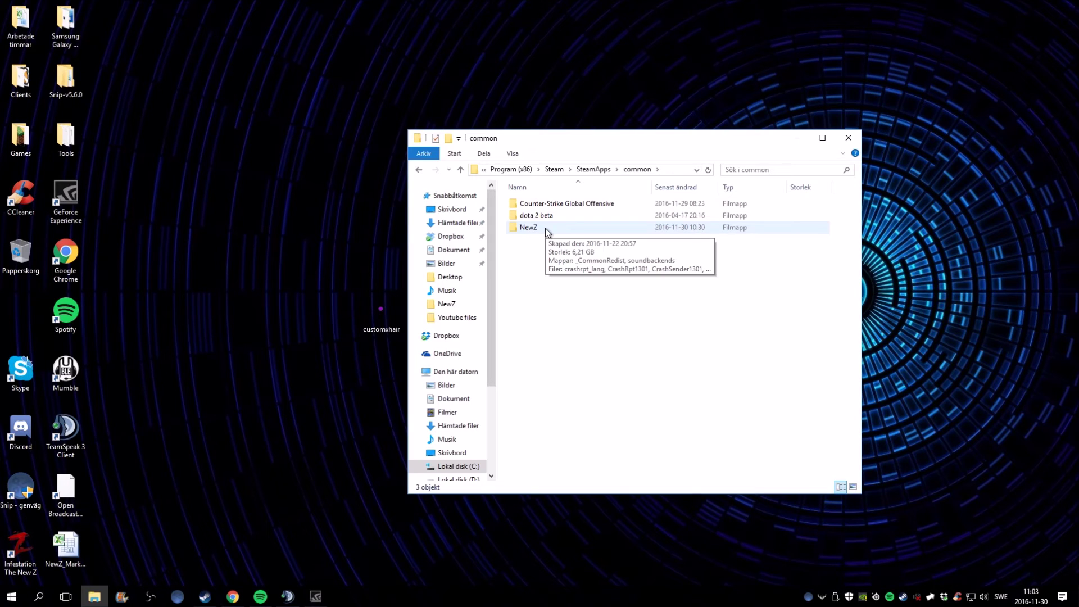
{"action": "double_click", "coordinate": [545, 228]}
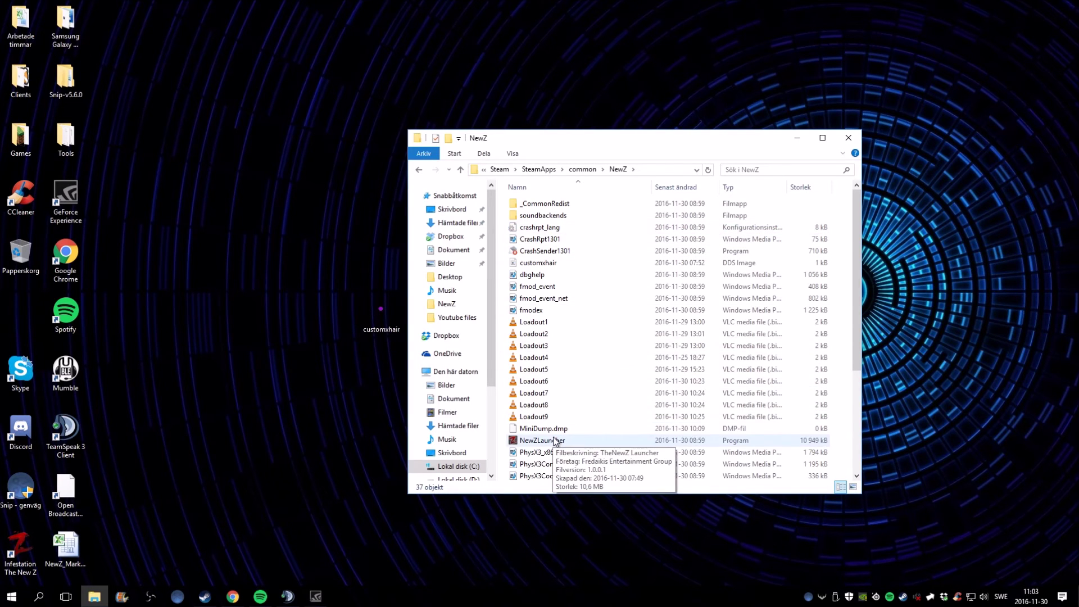
{"action": "scroll", "coordinate": [574, 388], "scroll_direction": "down", "scroll_amount": 1}
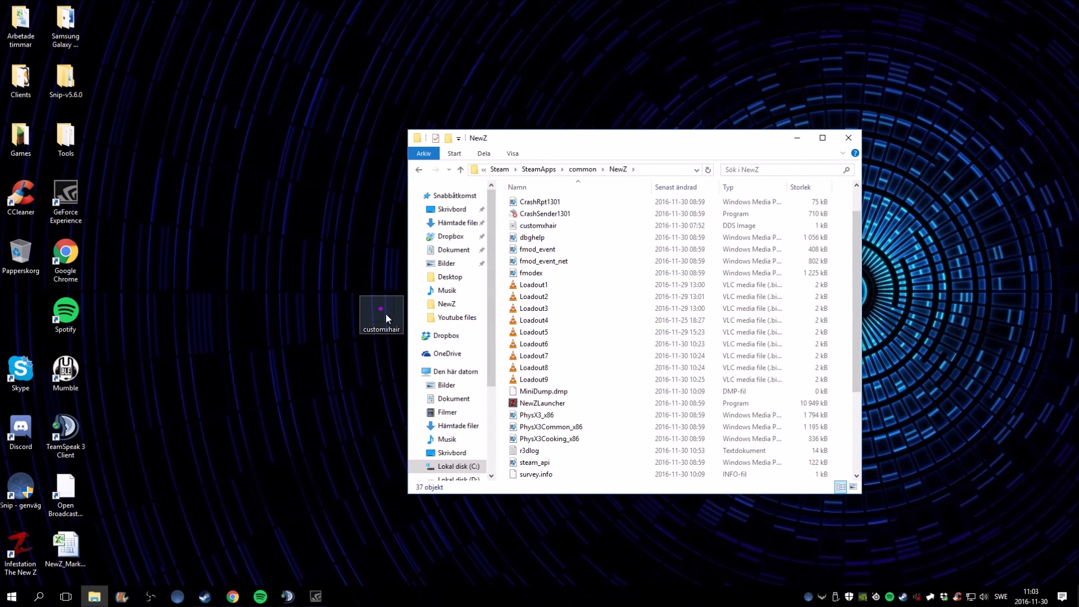
Step: Try dragging customxhair from the desktop into NewZ, then cancel the replace prompt and close the window
{"action": "left_click_drag", "start_coordinate": [386, 312], "coordinate": [844, 469]}
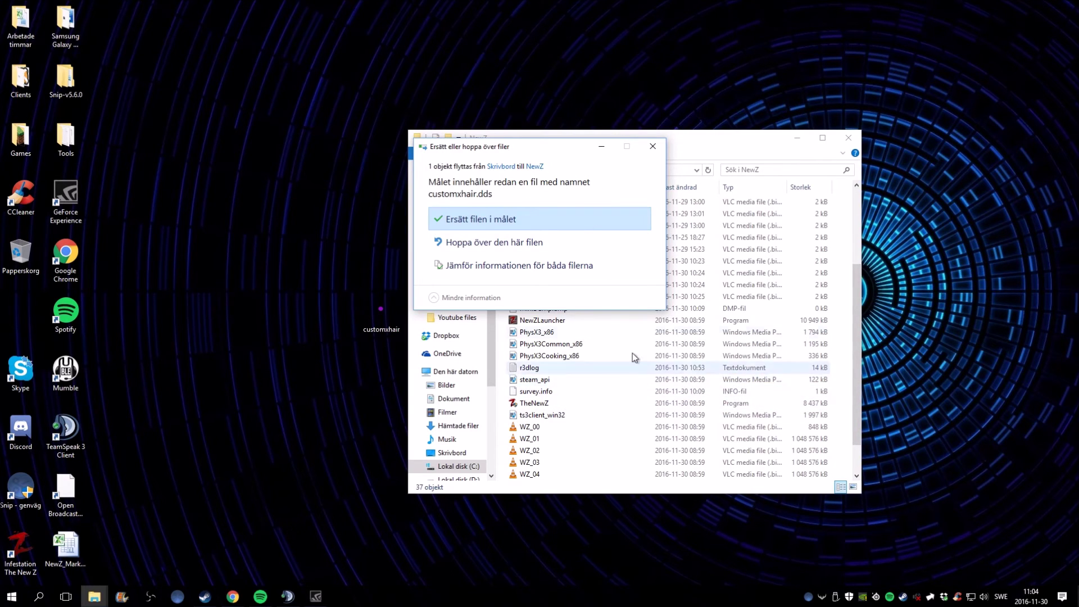
{"action": "left_click", "coordinate": [653, 146]}
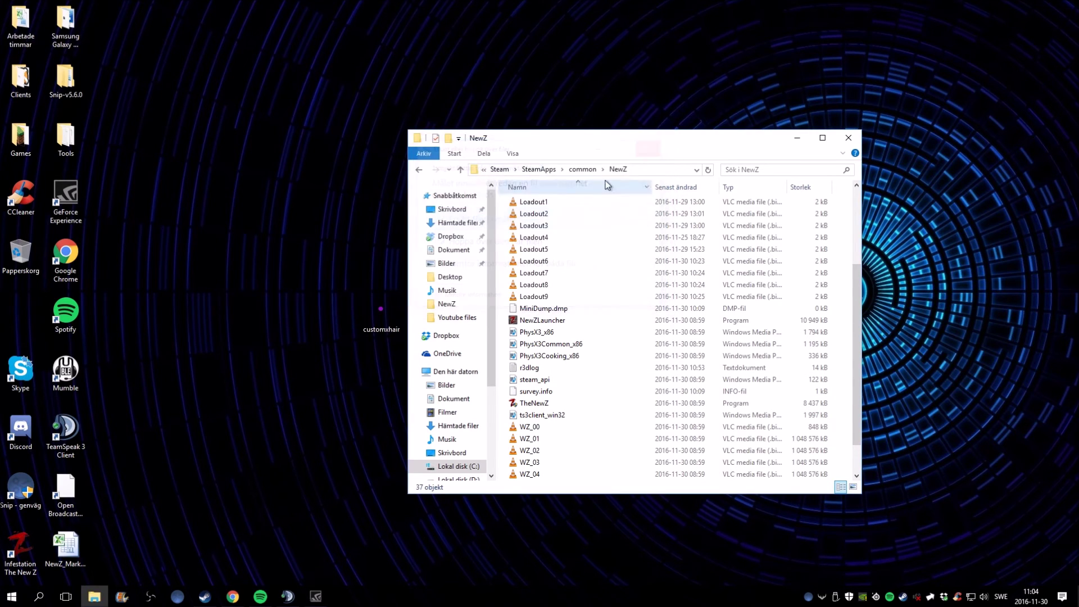
{"action": "left_click", "coordinate": [381, 312]}
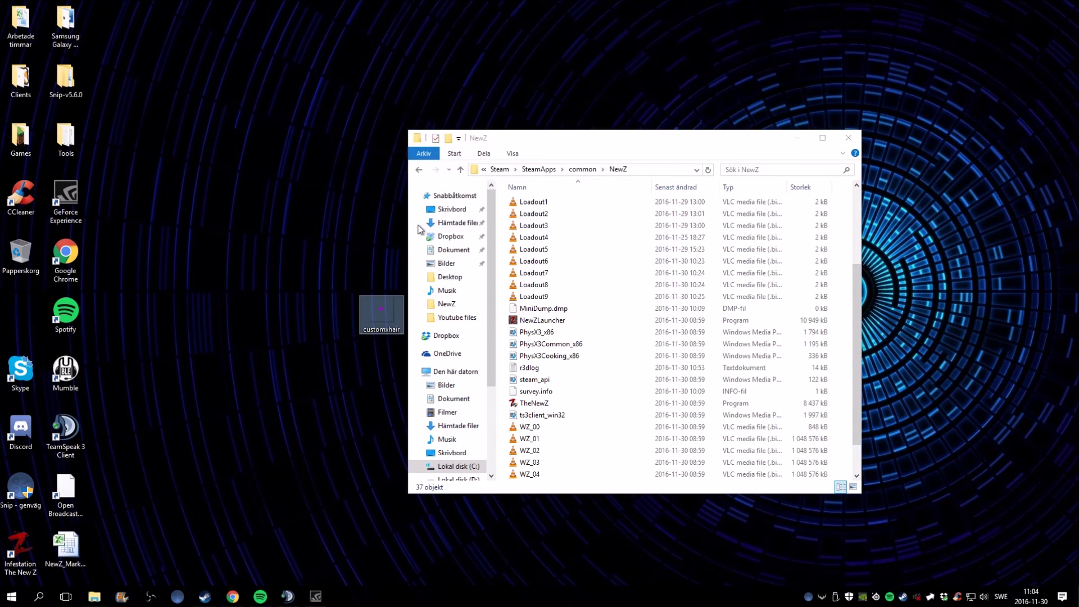
{"action": "left_click", "coordinate": [847, 139]}
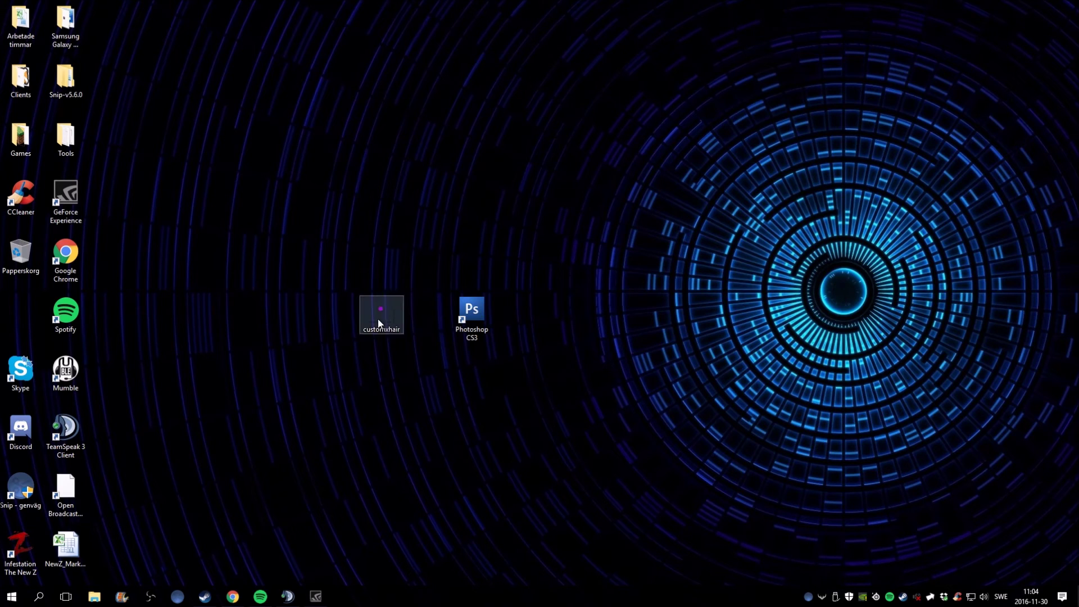
Step: Reopen NewZ from frequent folders and move customxhair into it, replacing the existing file
{"action": "left_click", "coordinate": [95, 597]}
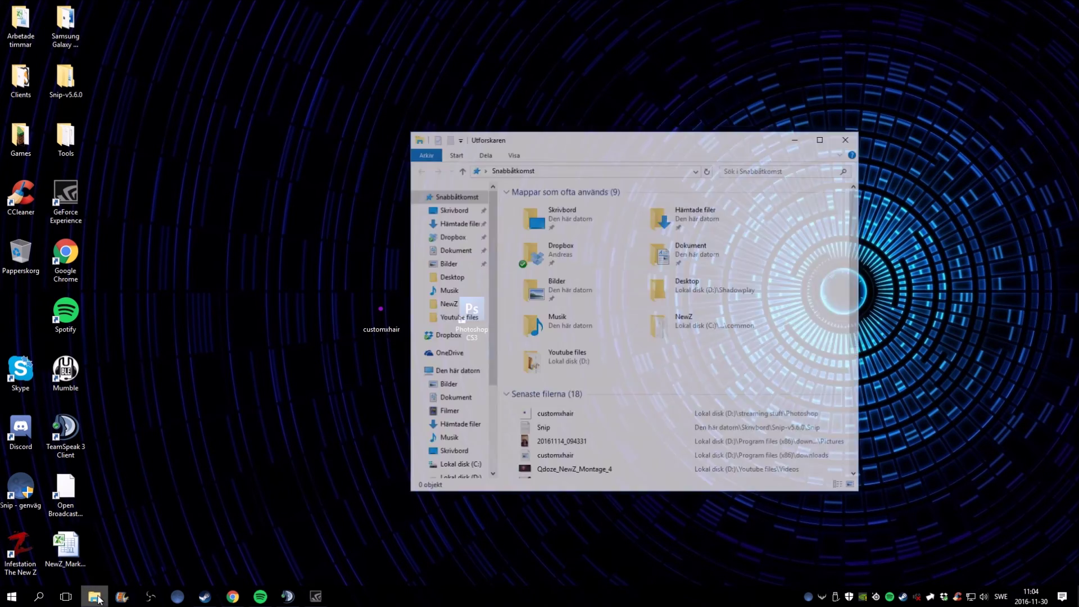
{"action": "left_click", "coordinate": [695, 326]}
{"action": "double_click", "coordinate": [693, 324]}
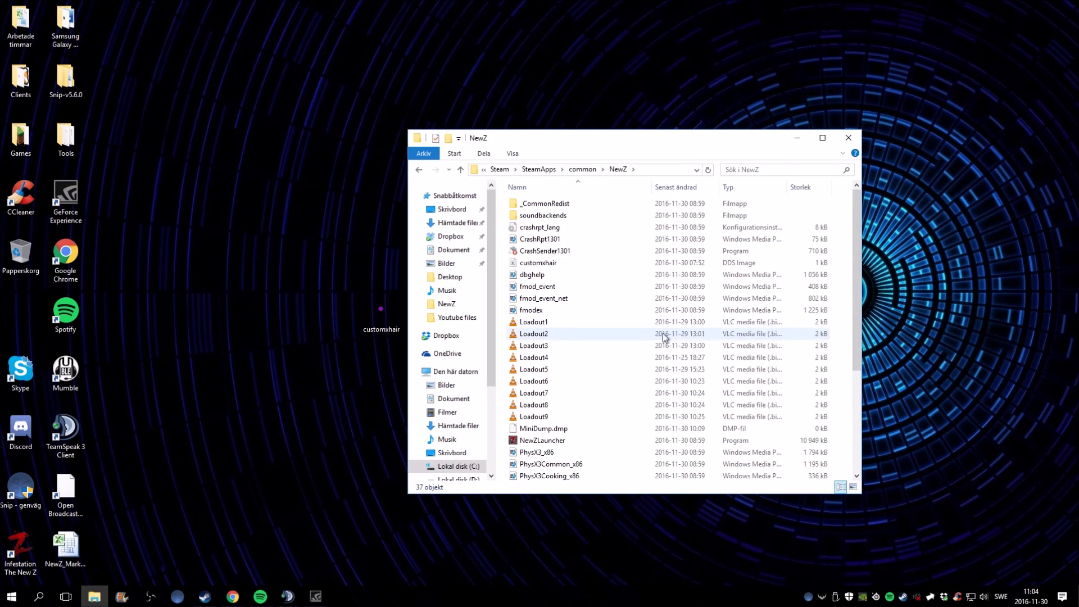
{"action": "left_click_drag", "start_coordinate": [379, 310], "coordinate": [839, 386]}
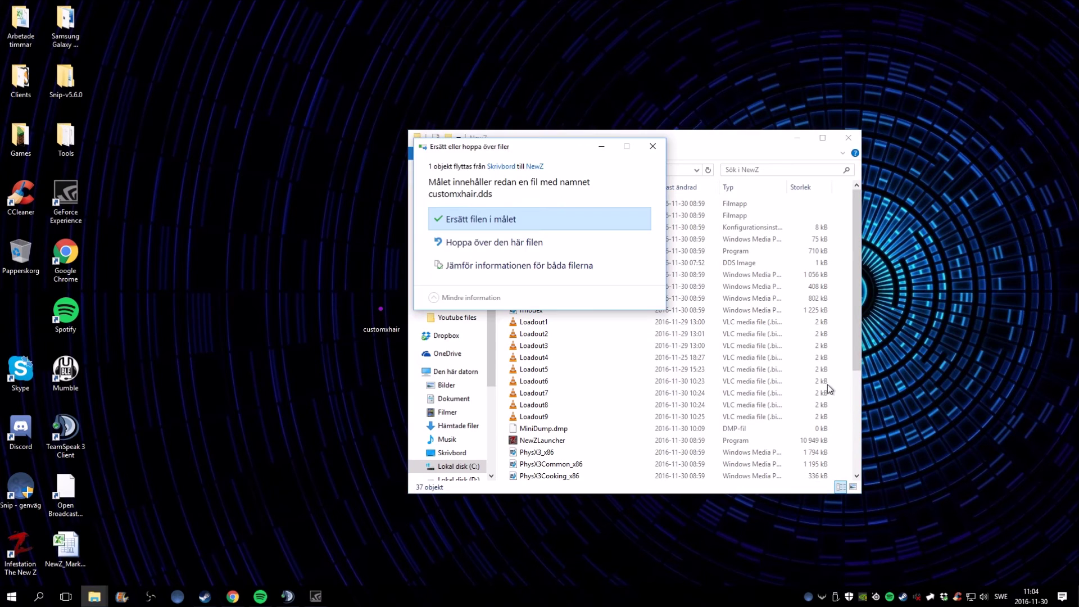
{"action": "left_click", "coordinate": [500, 220]}
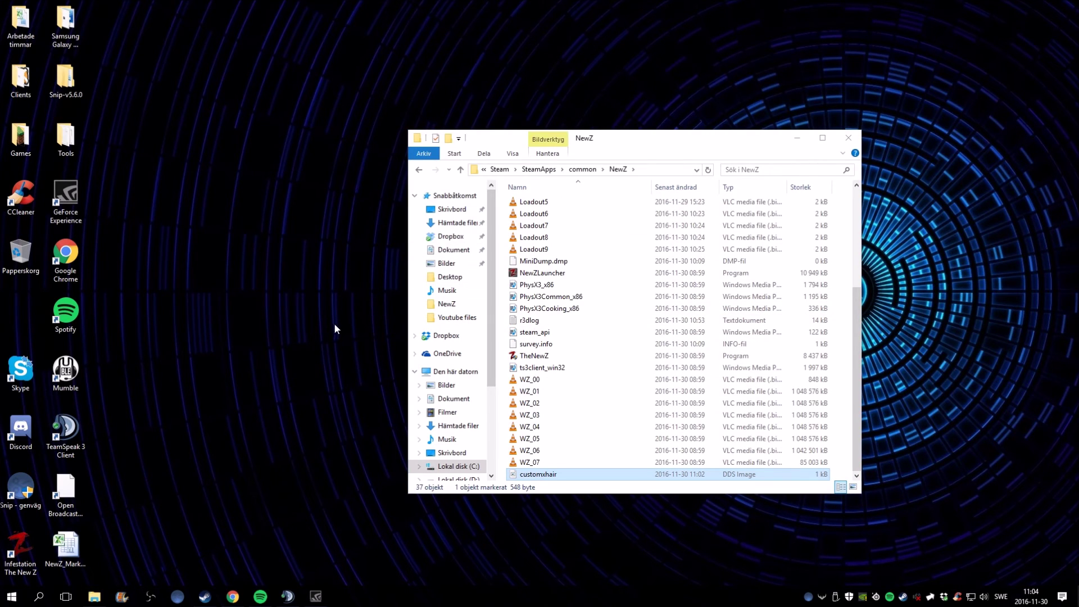
Step: Close the NewZ folder, launch Infestation: The New Z from its desktop shortcut and start PLAY
{"action": "key", "text": "alt+F4"}
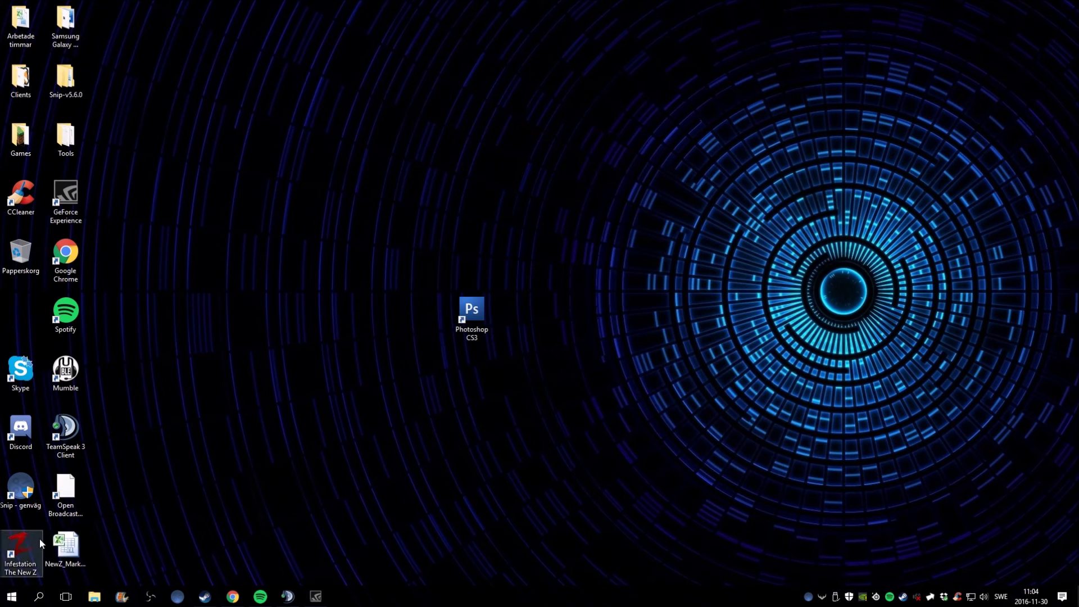
{"action": "double_click", "coordinate": [39, 539]}
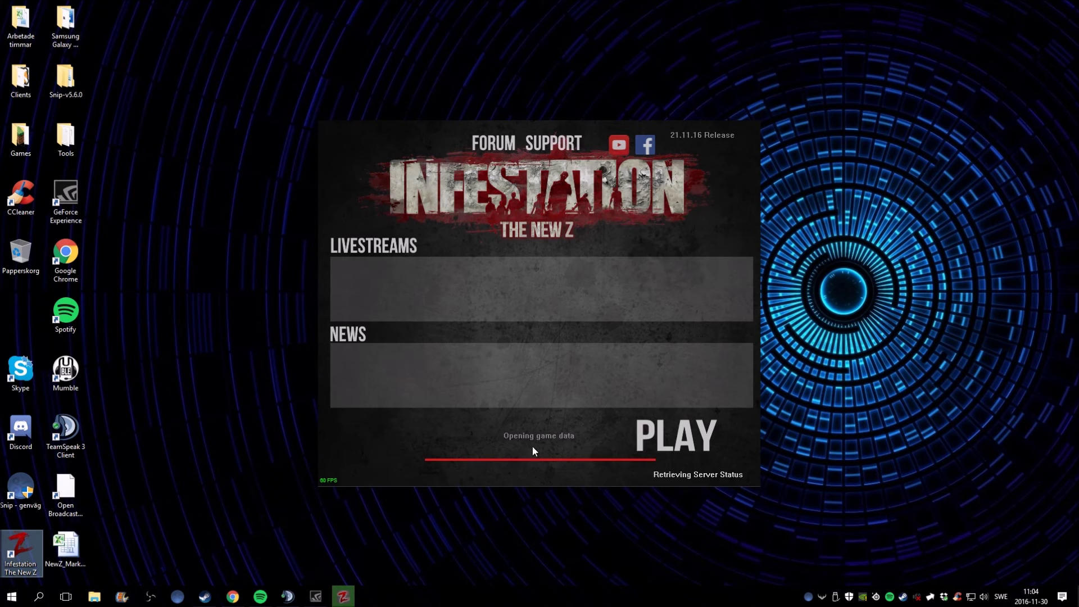
{"action": "left_click", "coordinate": [657, 423]}
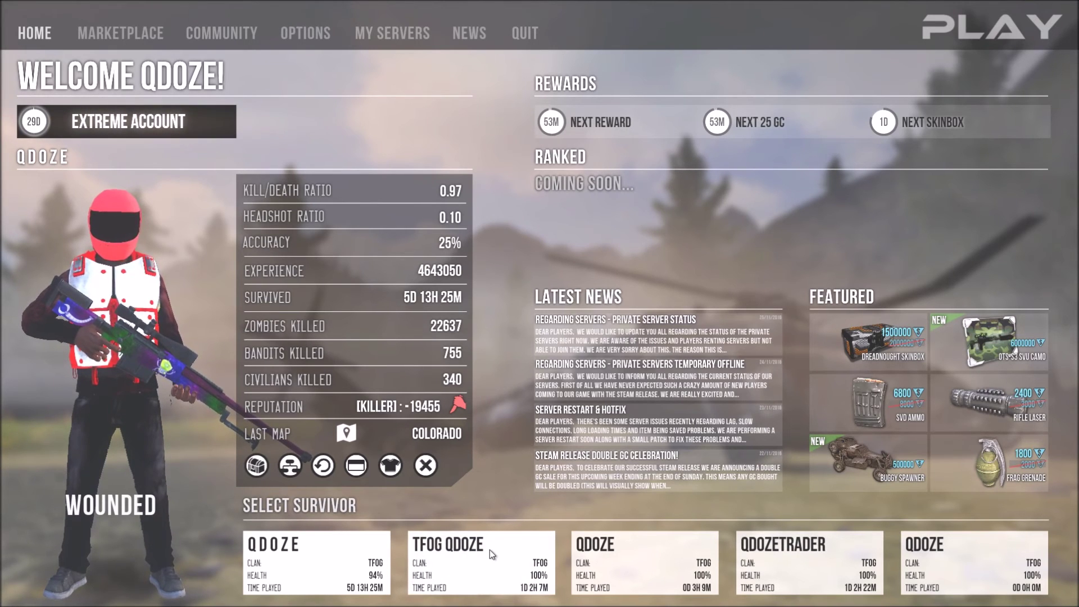
Step: Select the second survivor and open the server browser list
{"action": "left_click", "coordinate": [491, 549]}
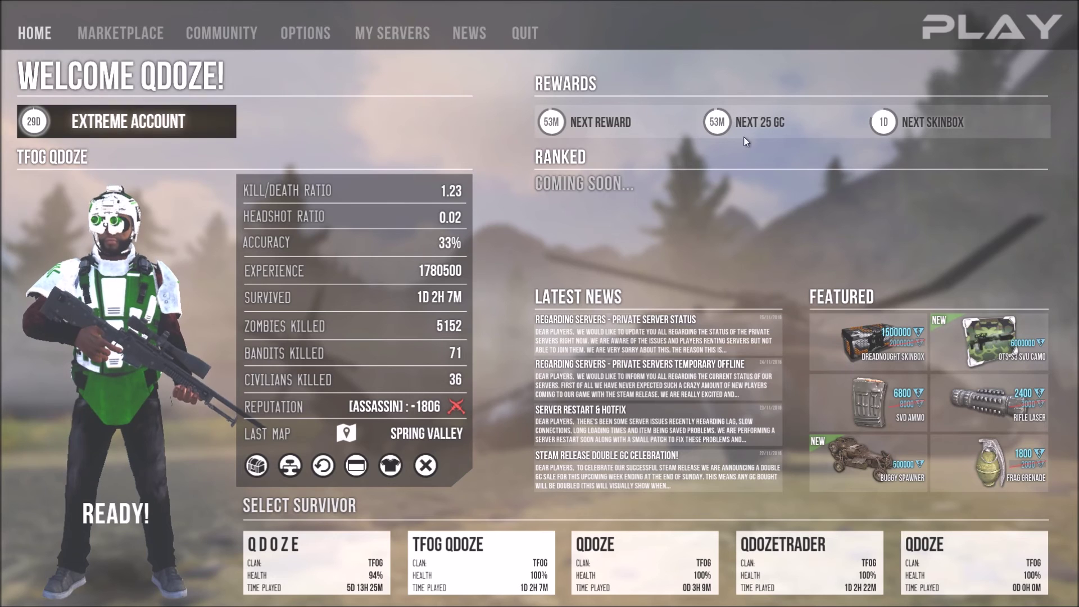
{"action": "left_click", "coordinate": [981, 24]}
{"action": "left_click", "coordinate": [189, 289]}
{"action": "left_click", "coordinate": [416, 254]}
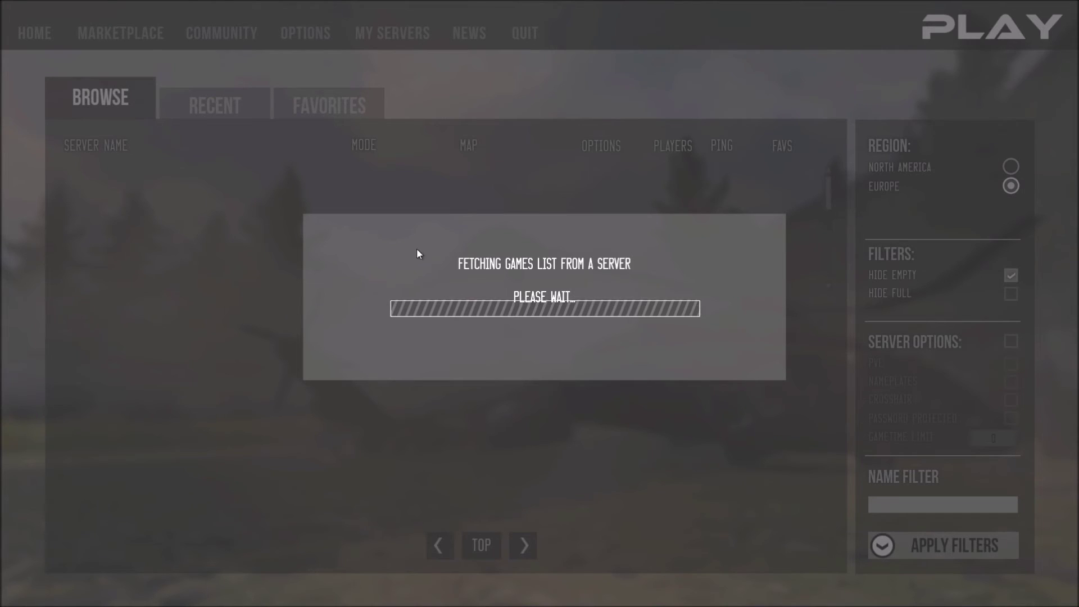
Step: Join the password-protected server from Favorites, entering its password and confirming
{"action": "left_click", "coordinate": [327, 99]}
{"action": "double_click", "coordinate": [140, 200]}
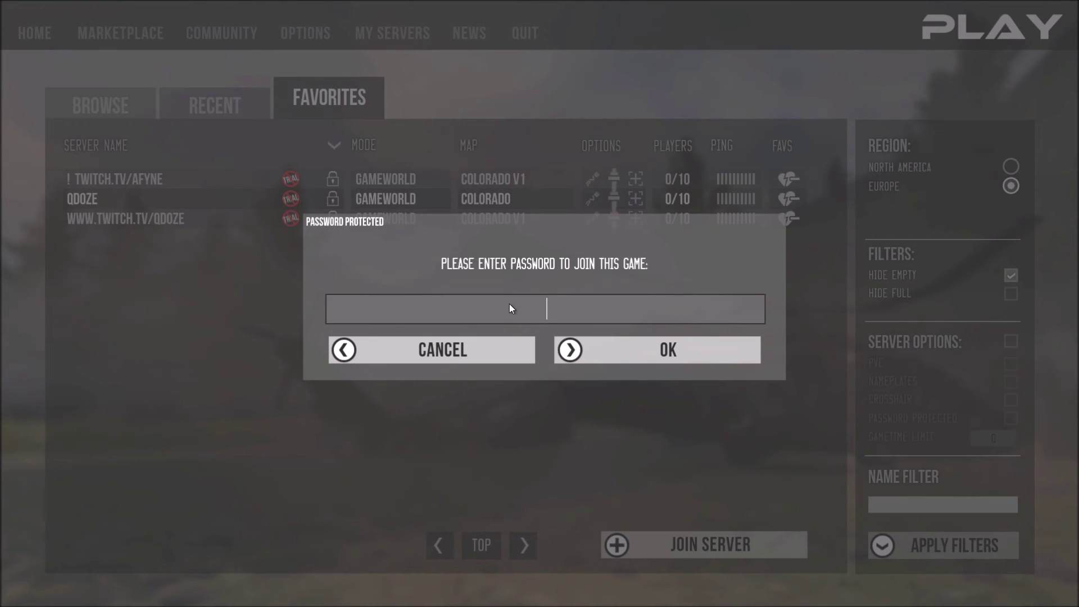
{"action": "type", "text": "*****"}
{"action": "left_click", "coordinate": [634, 352]}
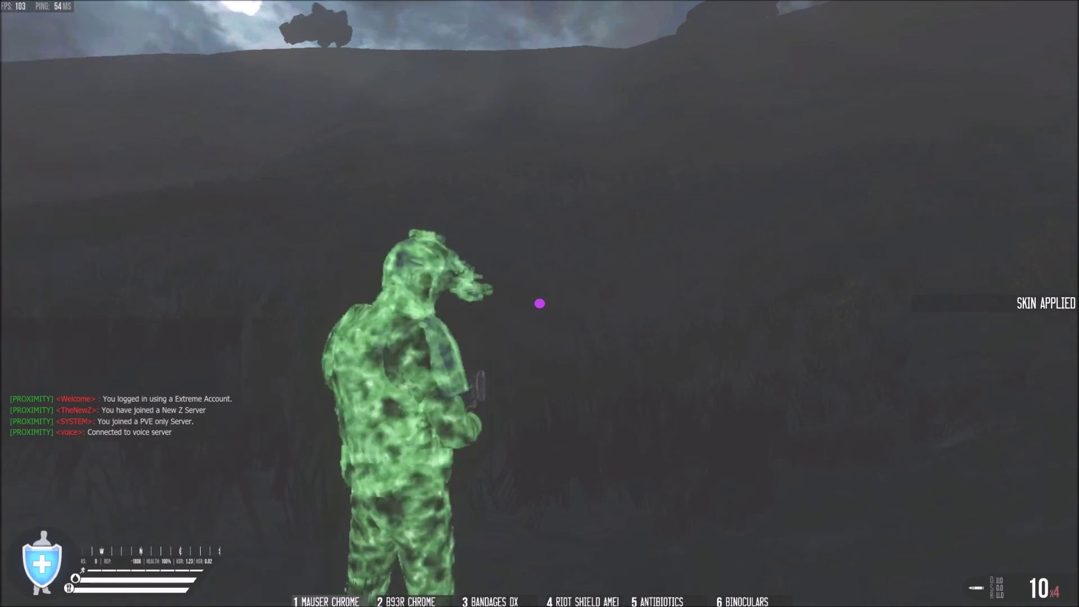
Step: Raise the rifle and walk around to check the purple dot crosshair in-game
{"action": "key", "text": "2"}
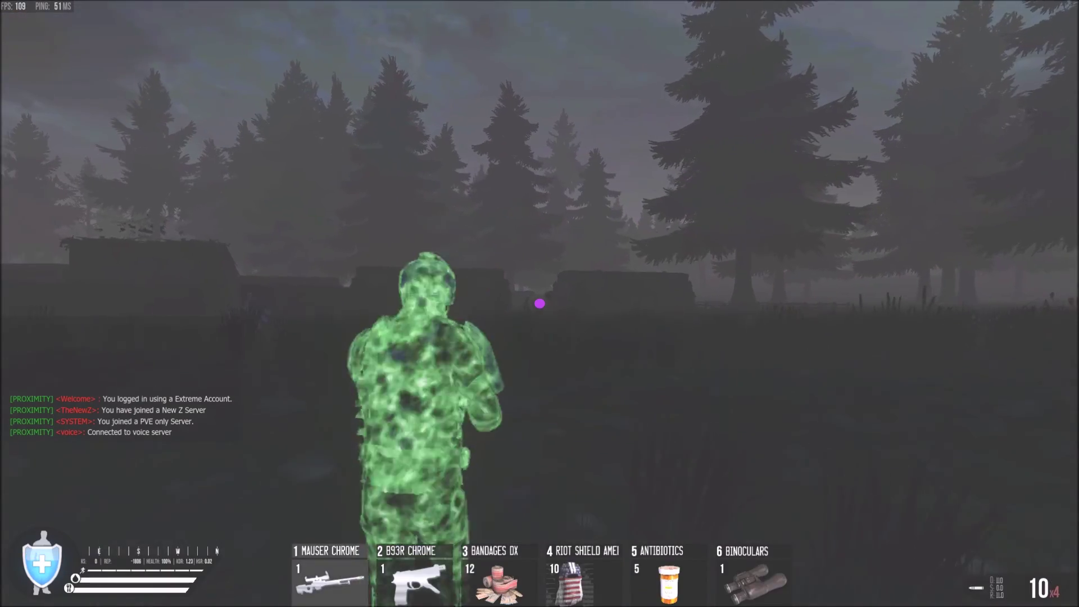
{"action": "key", "text": "1"}
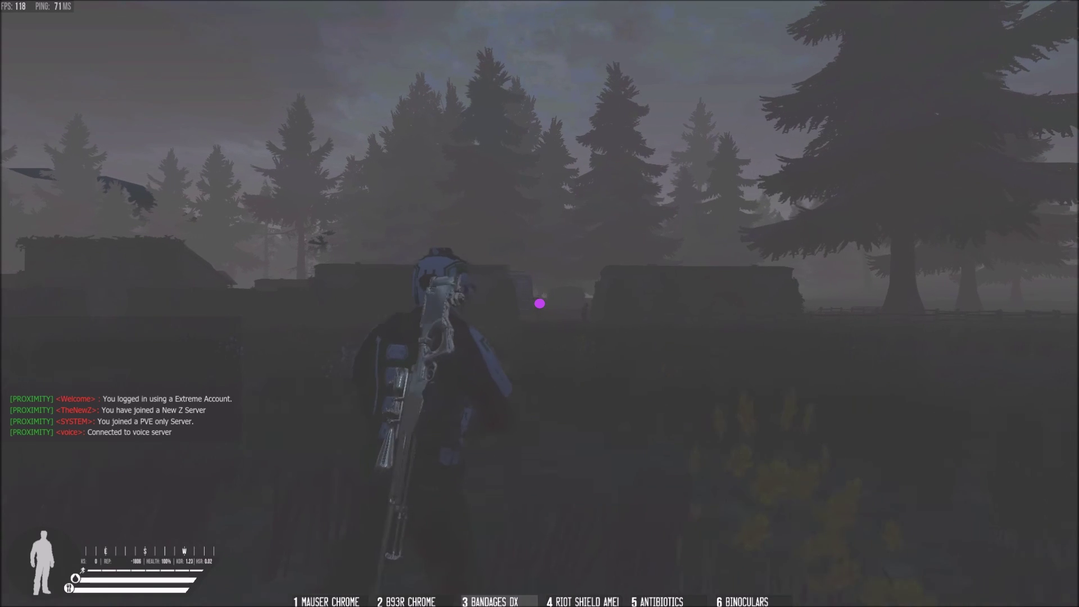
{"action": "key", "text": "a"}
{"action": "key", "text": "s"}
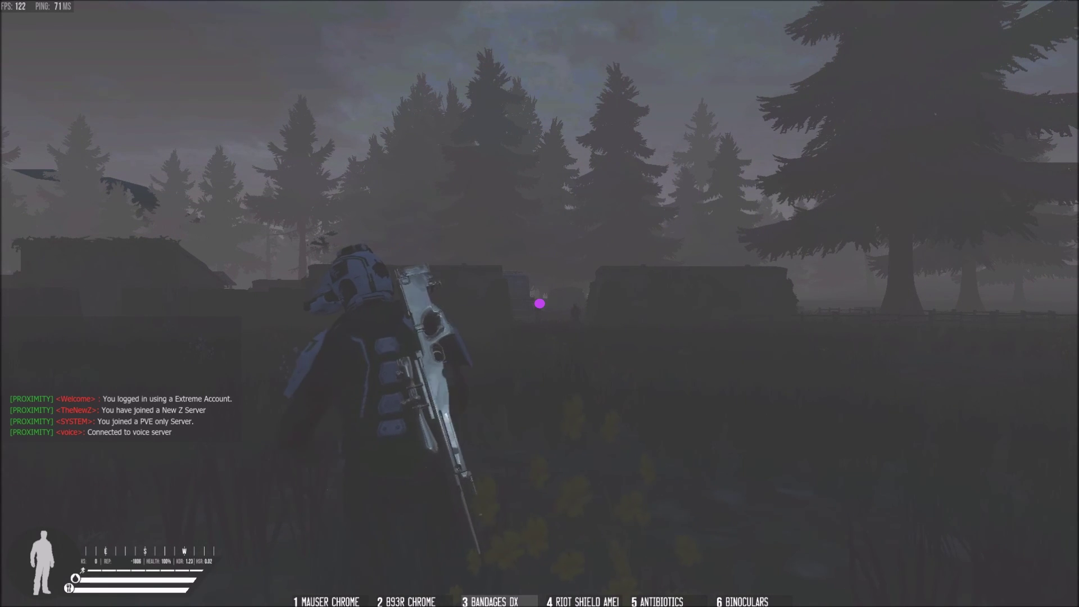
{"action": "scroll", "coordinate": [539, 303], "scroll_direction": "down", "scroll_amount": 1}
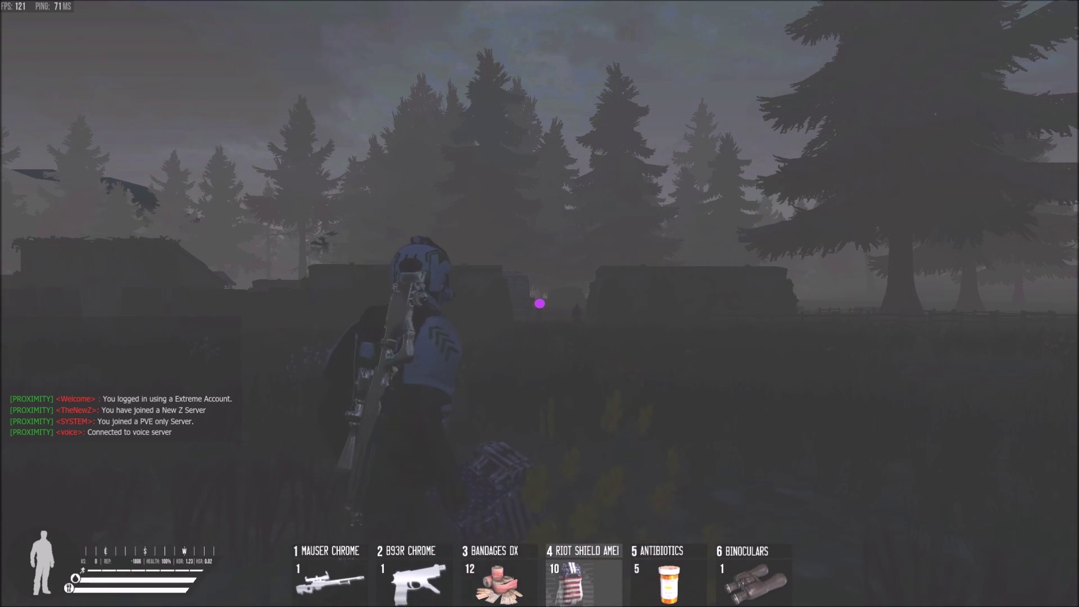
{"action": "key", "text": "w"}
{"action": "key", "text": "w"}
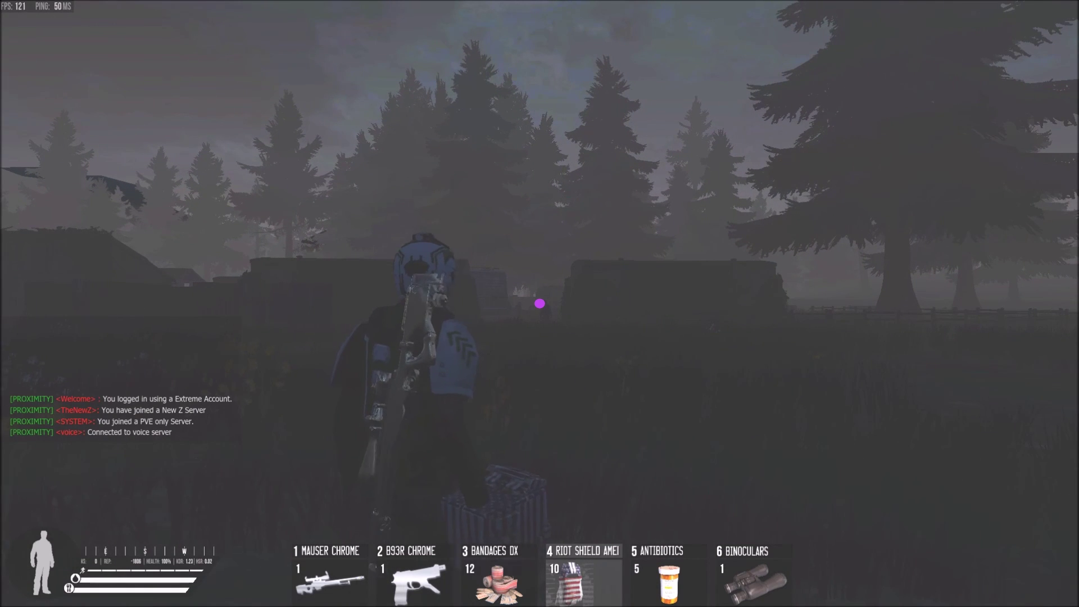
{"action": "scroll", "coordinate": [539, 304], "scroll_direction": "down", "scroll_amount": 1}
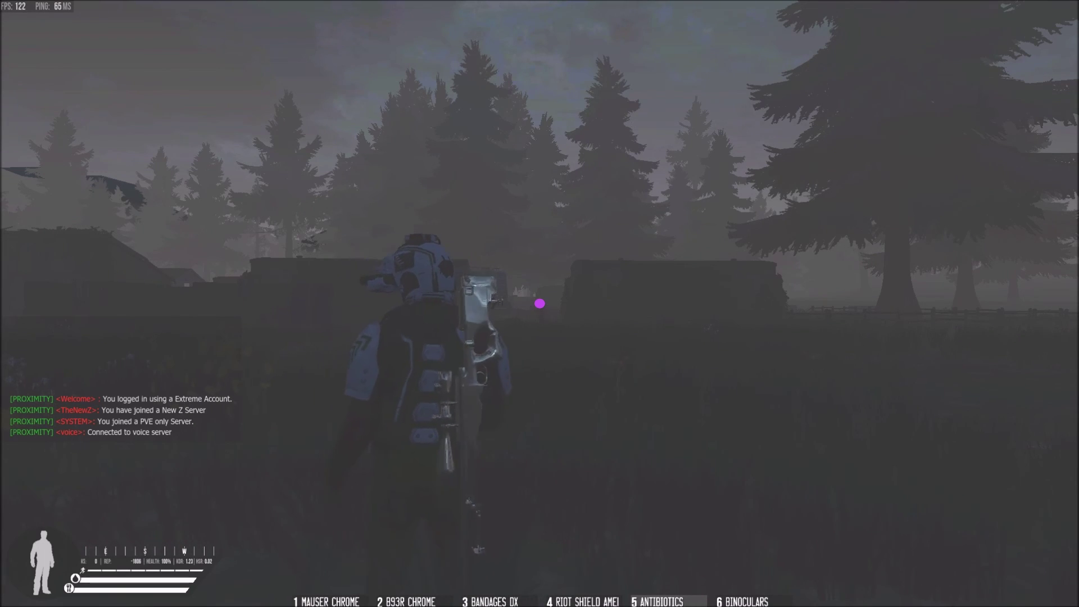
{"action": "scroll", "coordinate": [539, 304], "scroll_direction": "down", "scroll_amount": 1}
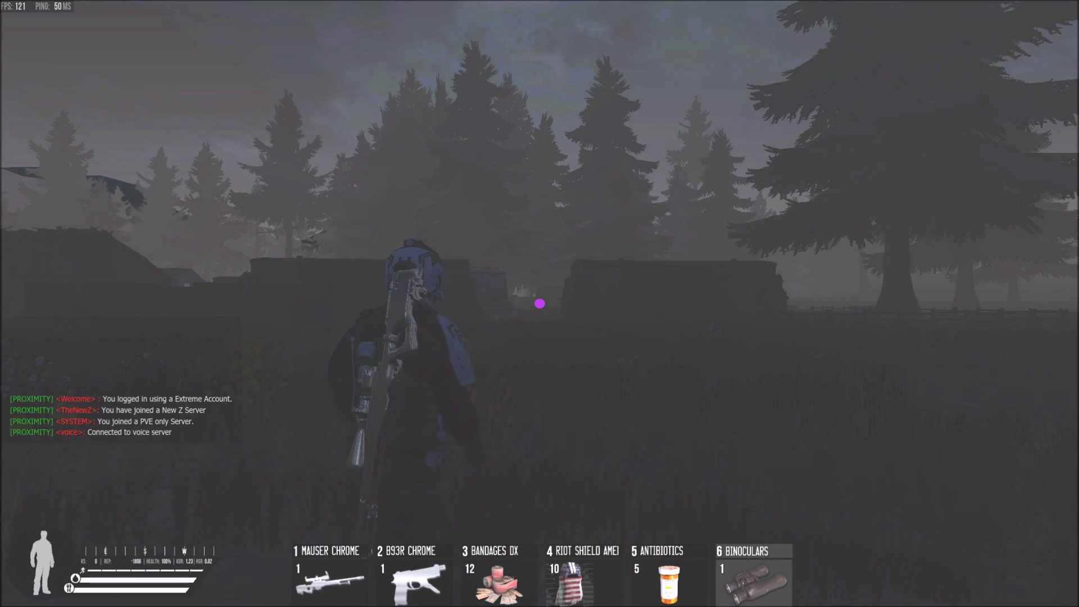
Step: Cycle through B93R pistol, Mauser rifle and bandages, ending with the riot shield in slot 4
{"action": "key", "text": "2"}
{"action": "key", "text": "1"}
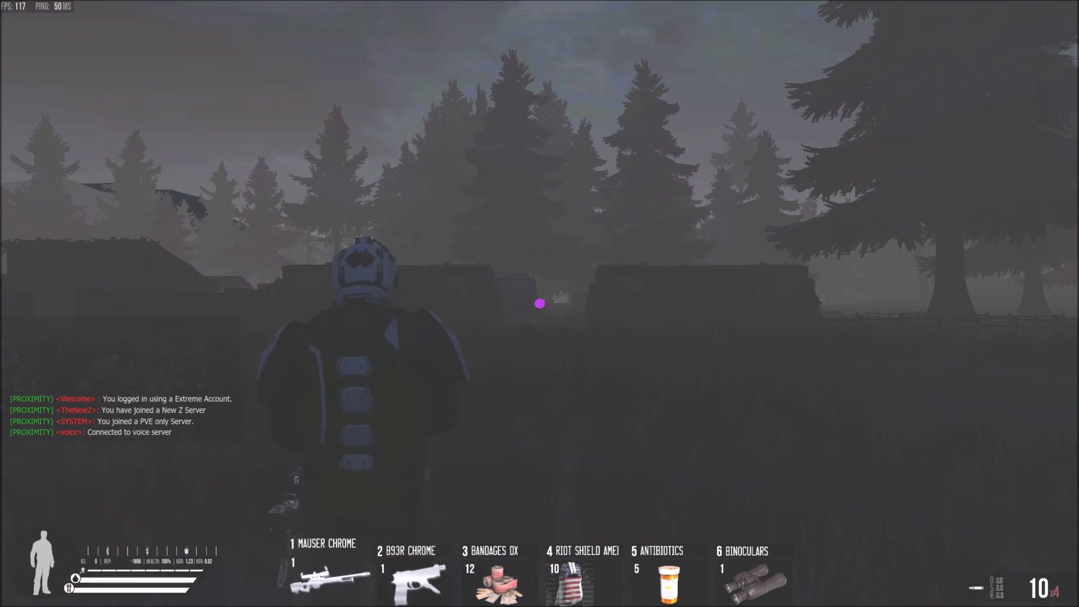
{"action": "key", "text": "2"}
{"action": "key", "text": "3"}
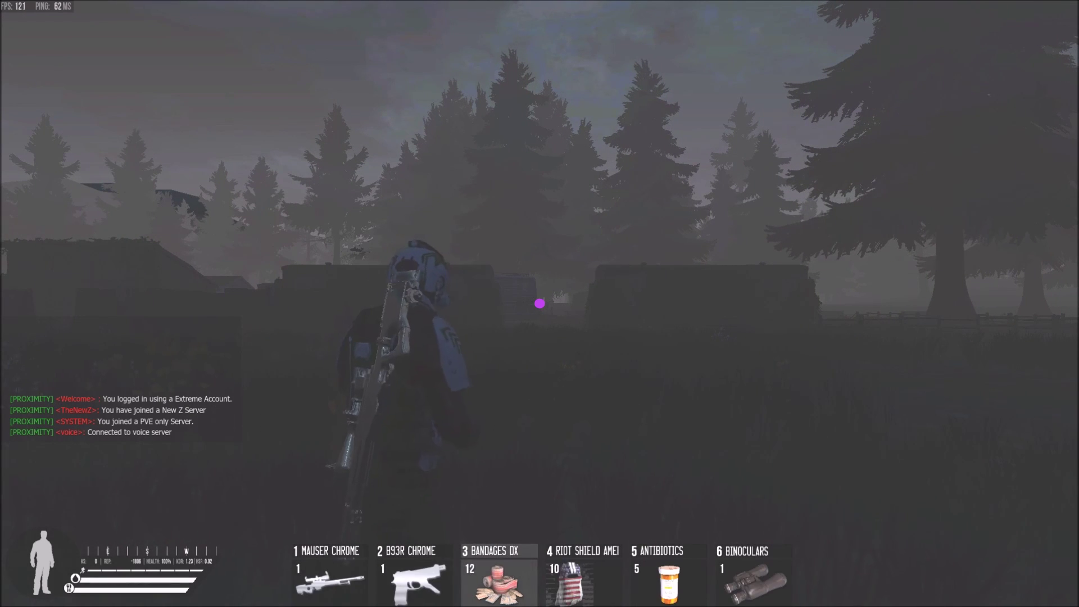
{"action": "key", "text": "4"}
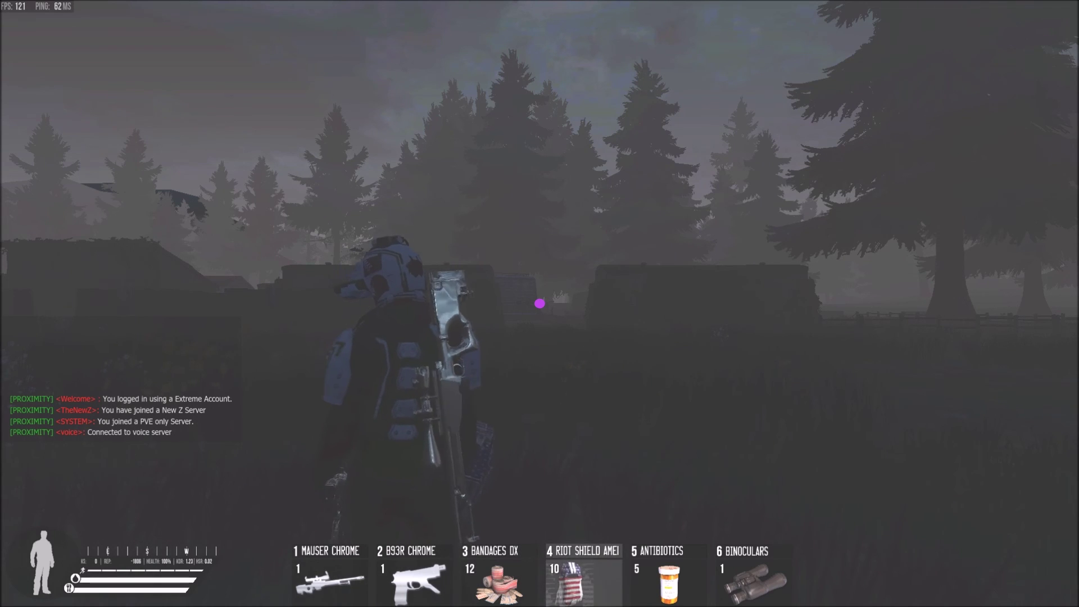